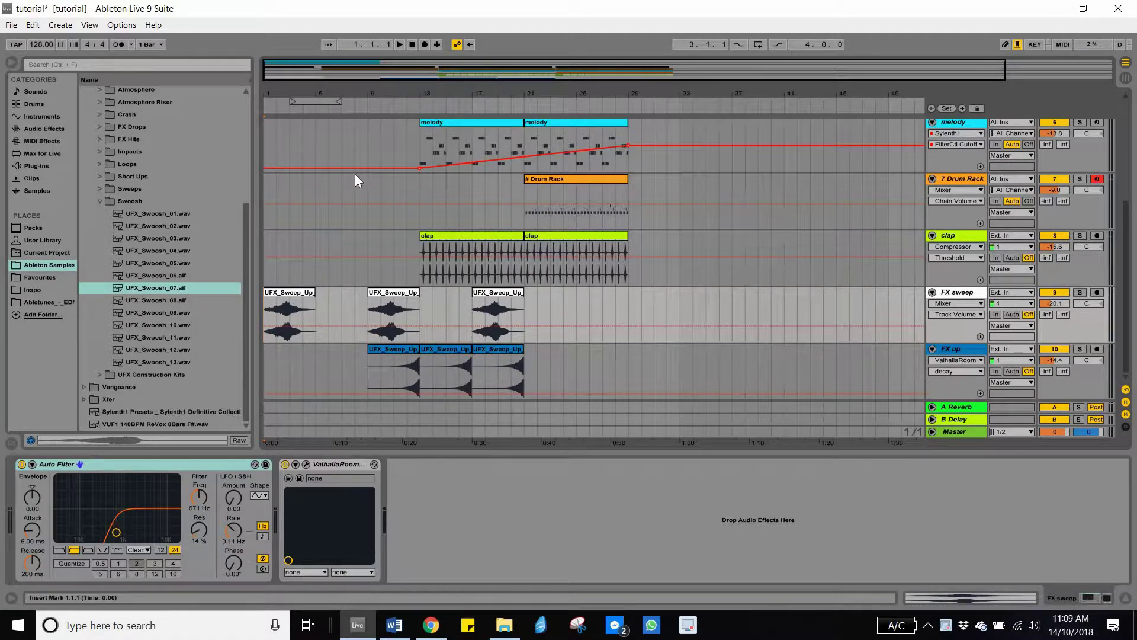
click(678, 199)
click(677, 197)
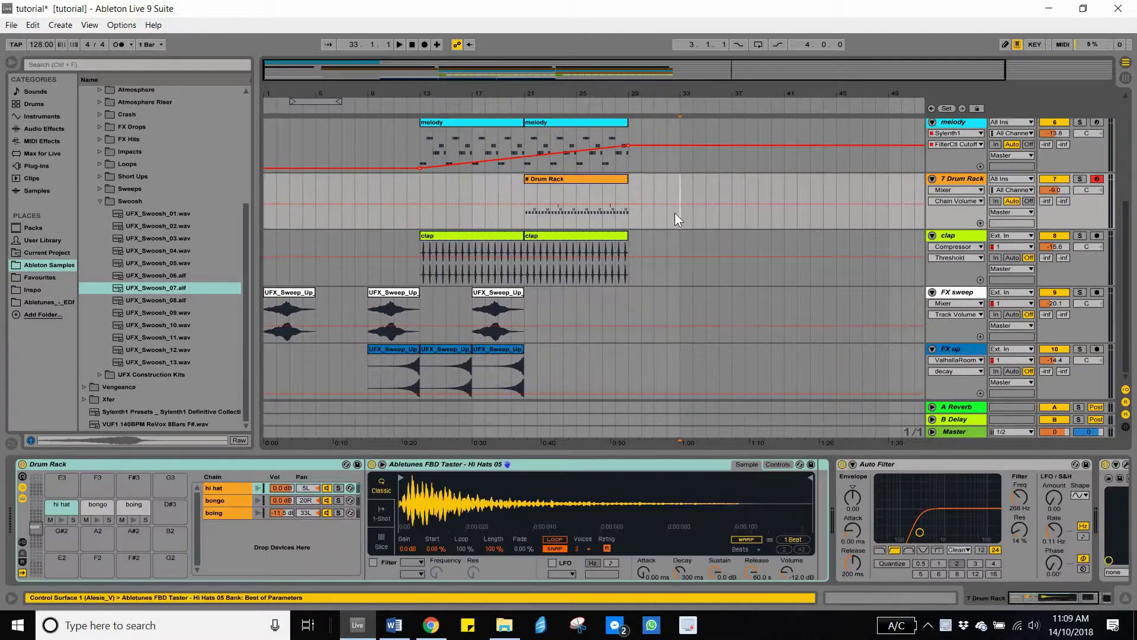
click(655, 257)
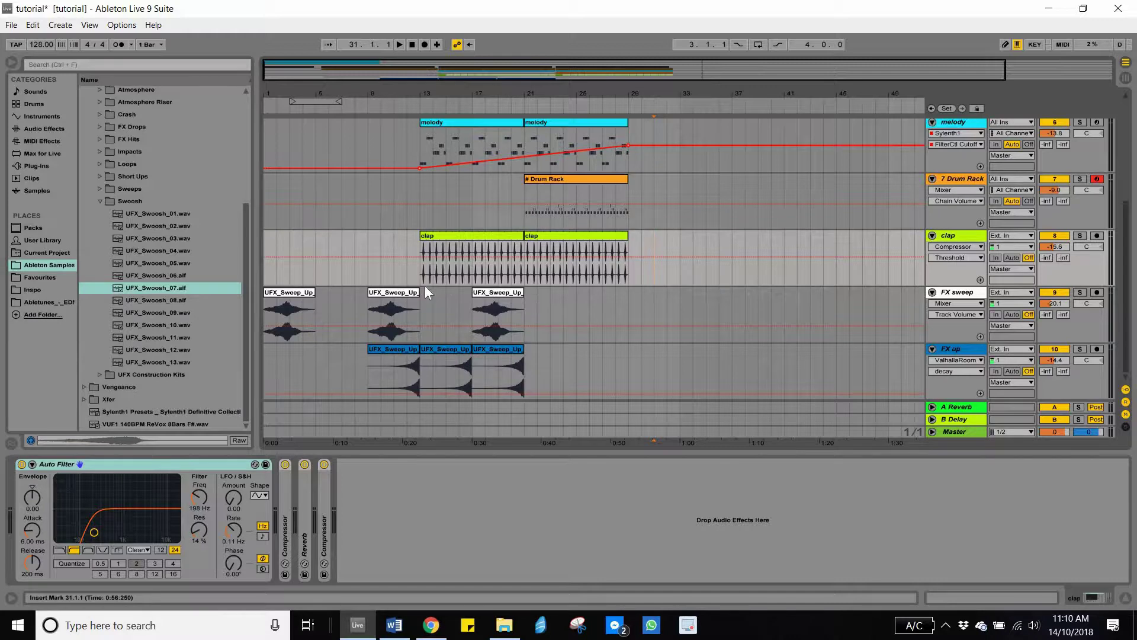
Audition the first sweep clip on the FX sweep track from bar 1.
click(291, 293)
key(space)
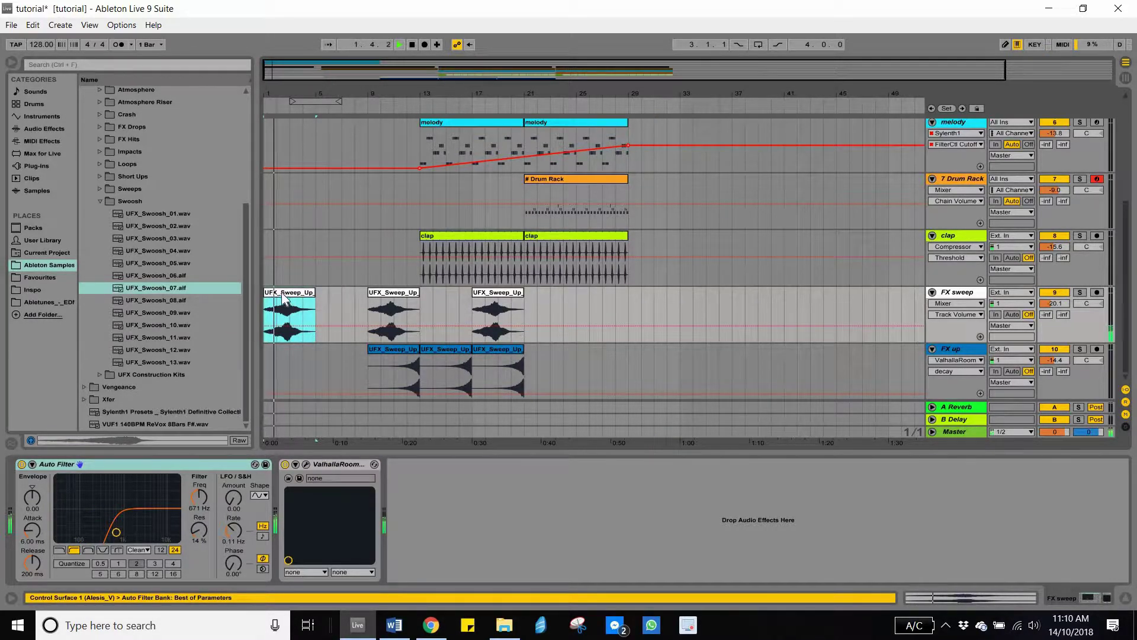
key(space)
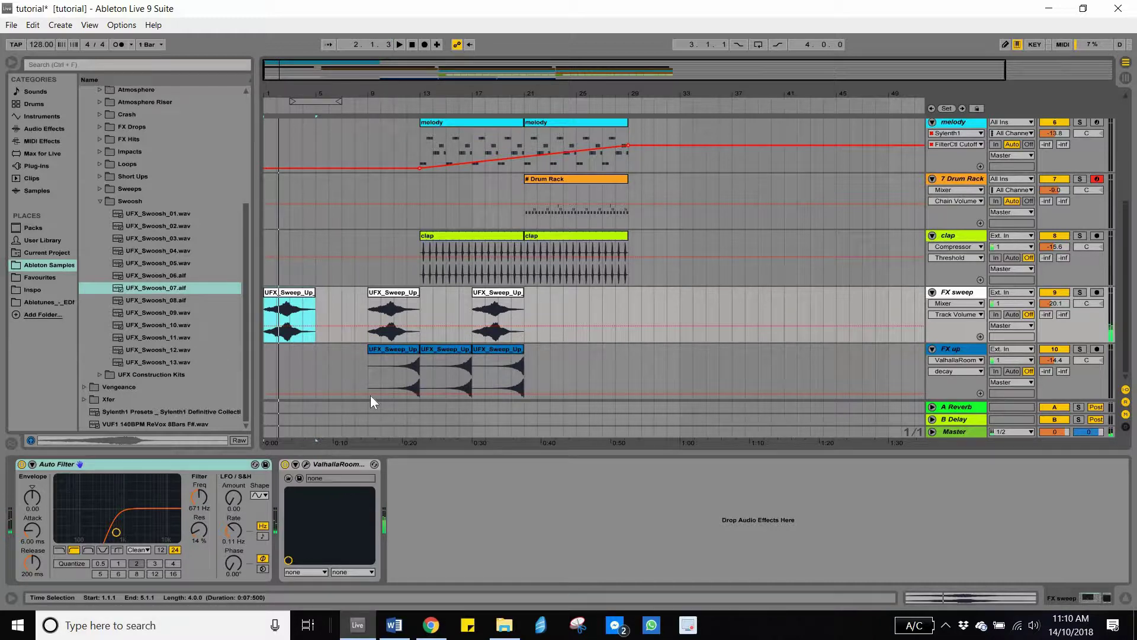
Replace the first FX sweep clip at bar 1 with the sample UFX_Swoosh_07.aif and audition it.
scroll(346, 296, up, 1)
scroll(346, 302, down, 1)
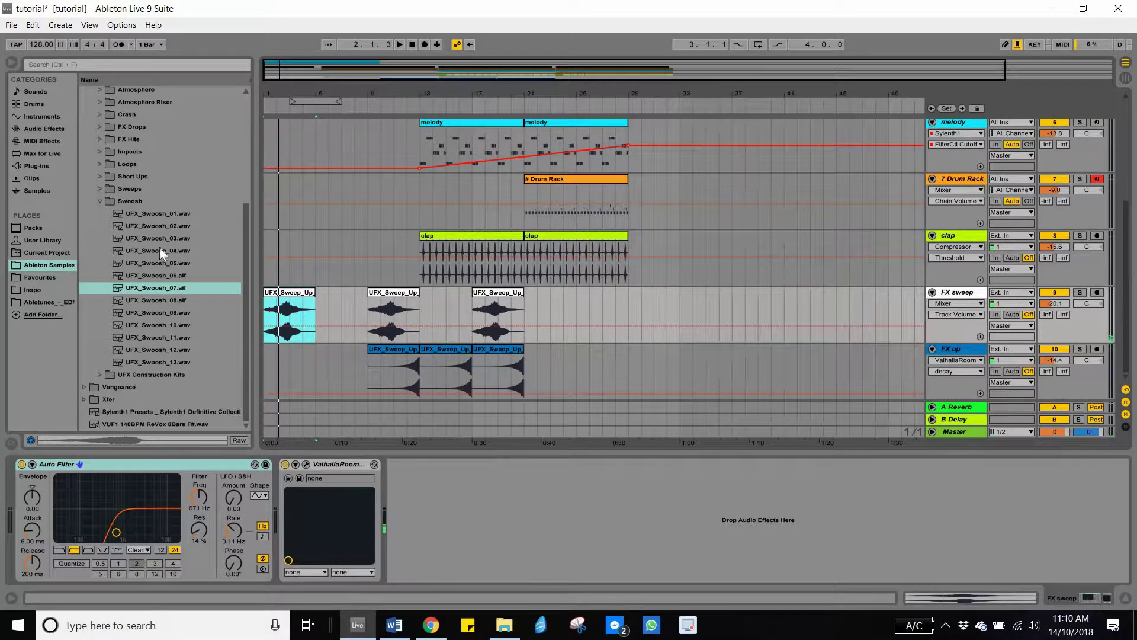
click(154, 287)
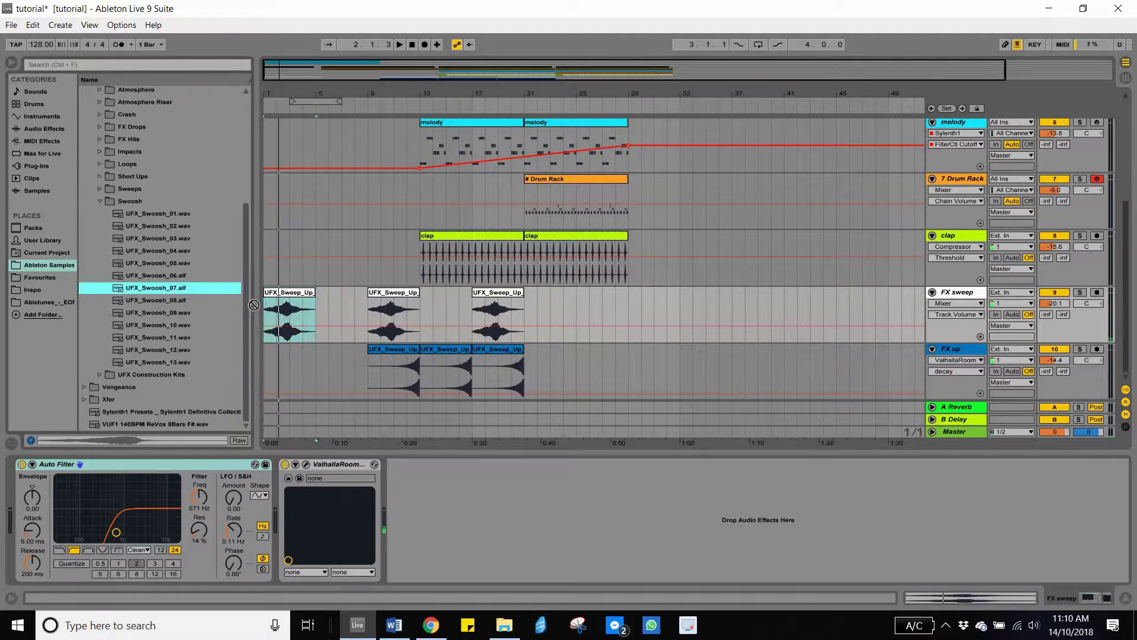
drag(274, 314, 291, 317)
key(space)
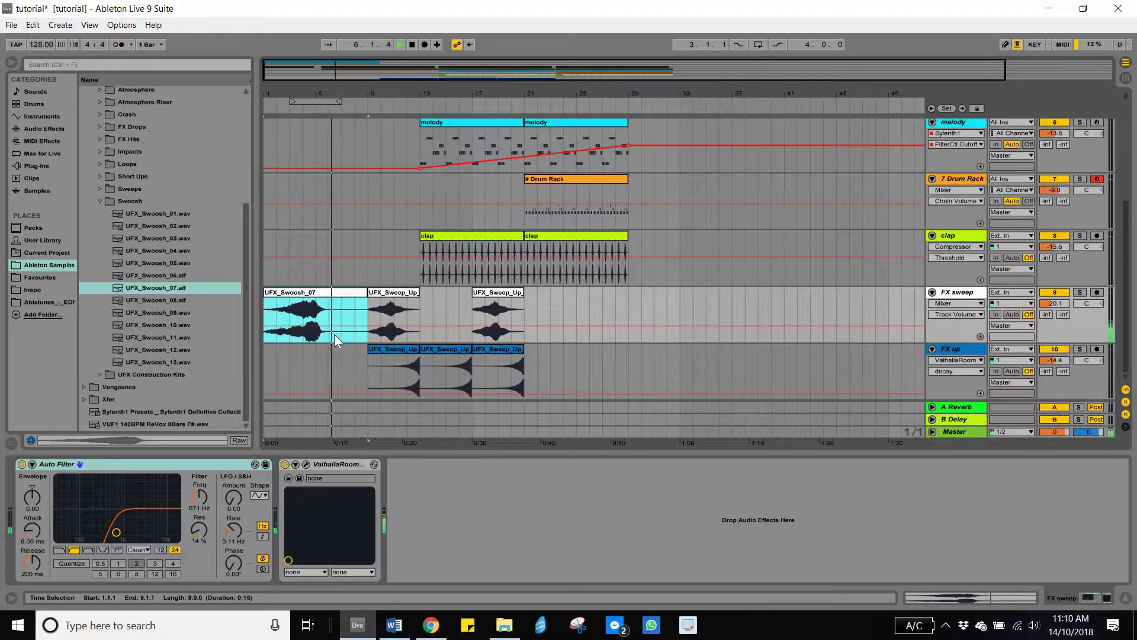
key(space)
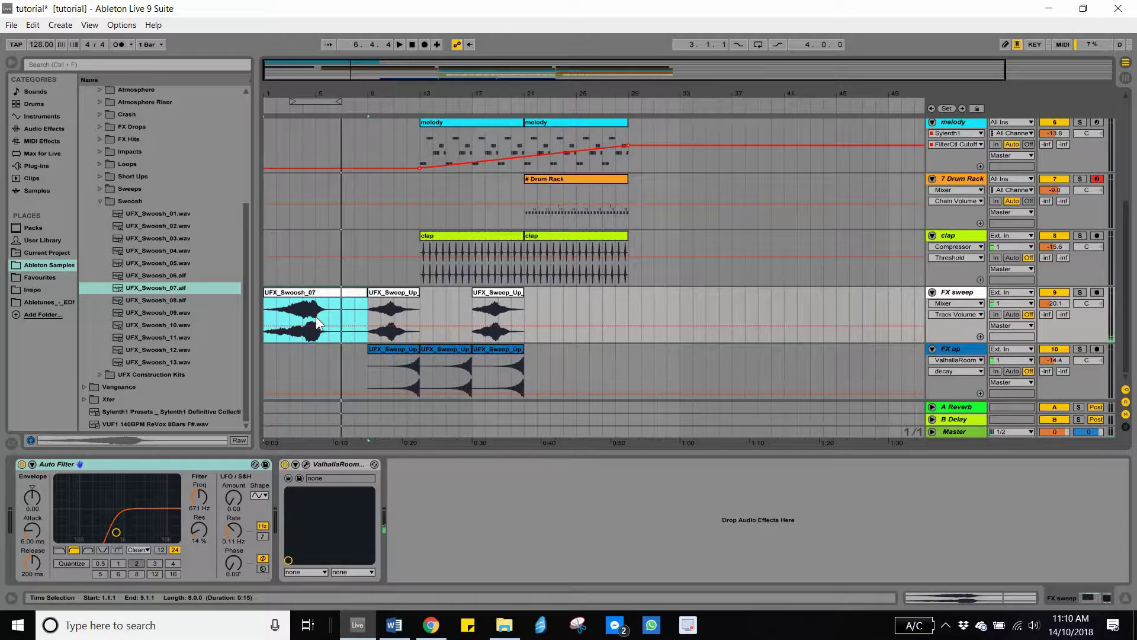
Solo the FX sweep track and audition its second clip from bar 10.
click(386, 330)
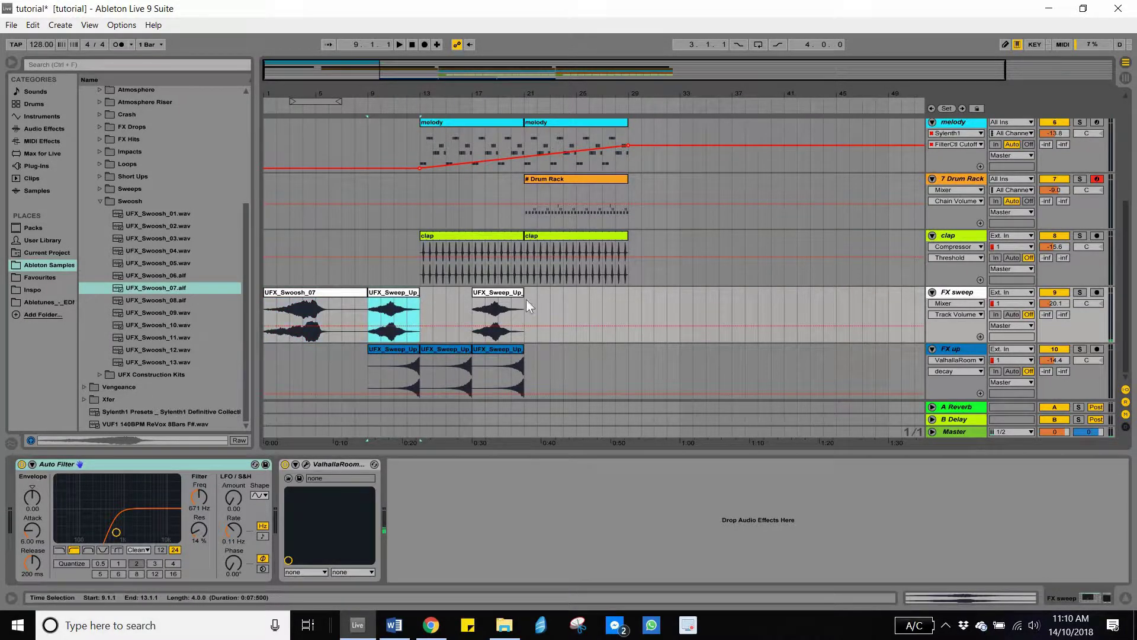
click(1080, 293)
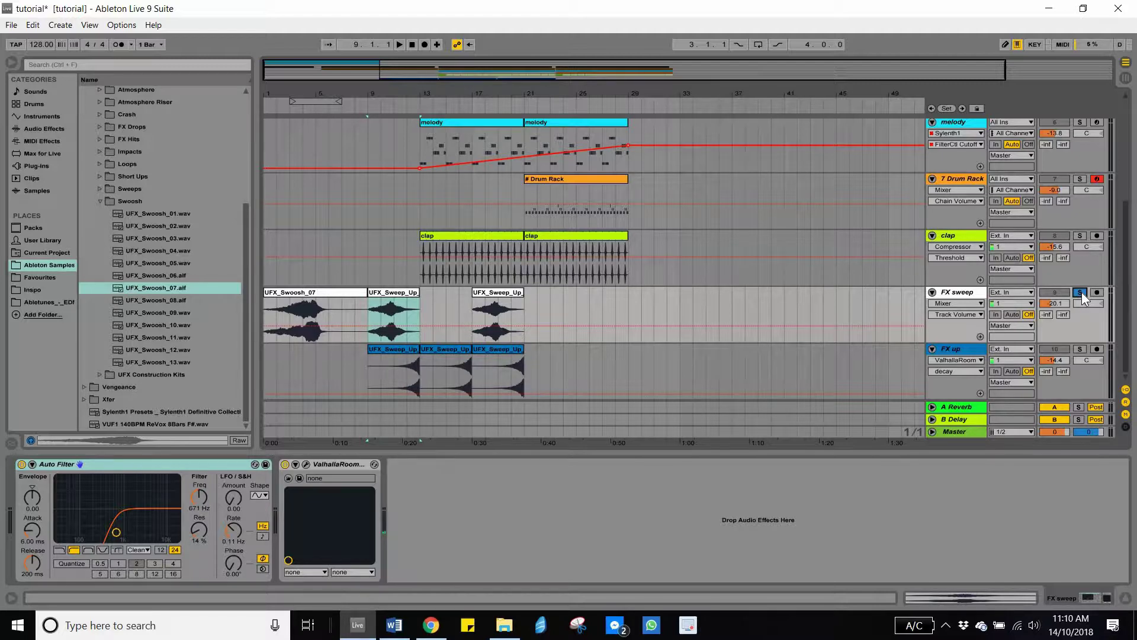
click(381, 320)
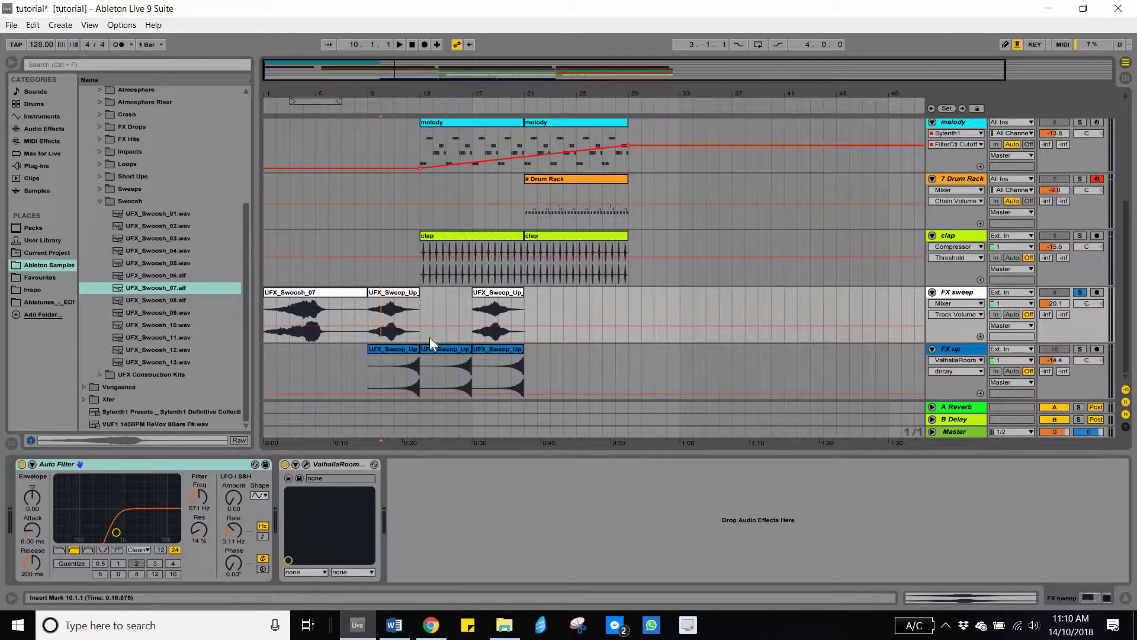
key(space)
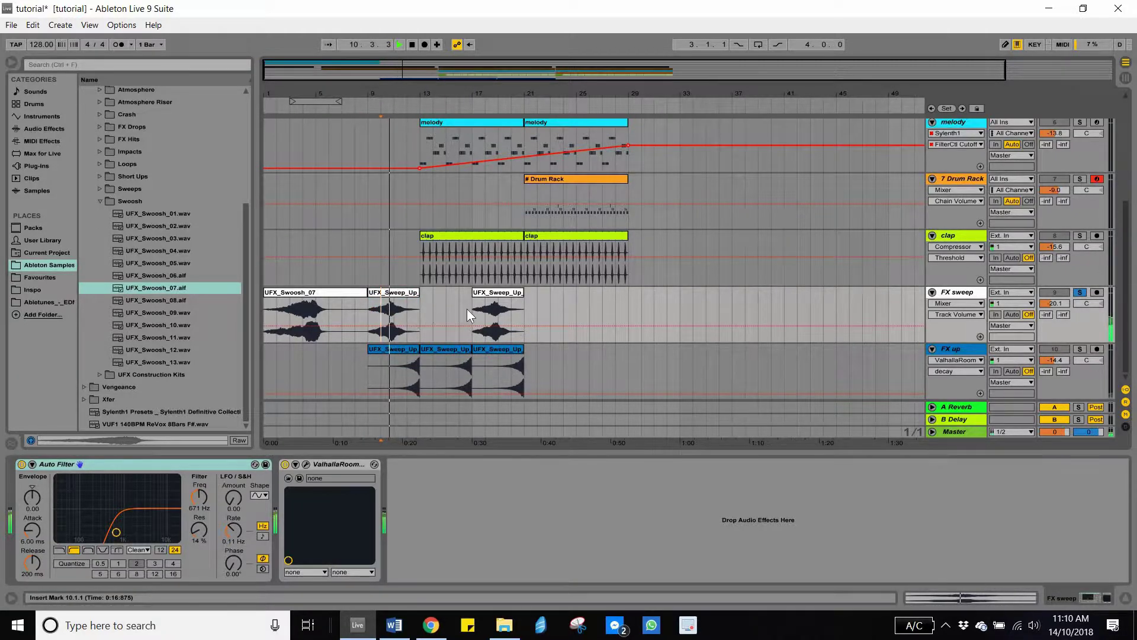
click(407, 299)
key(space)
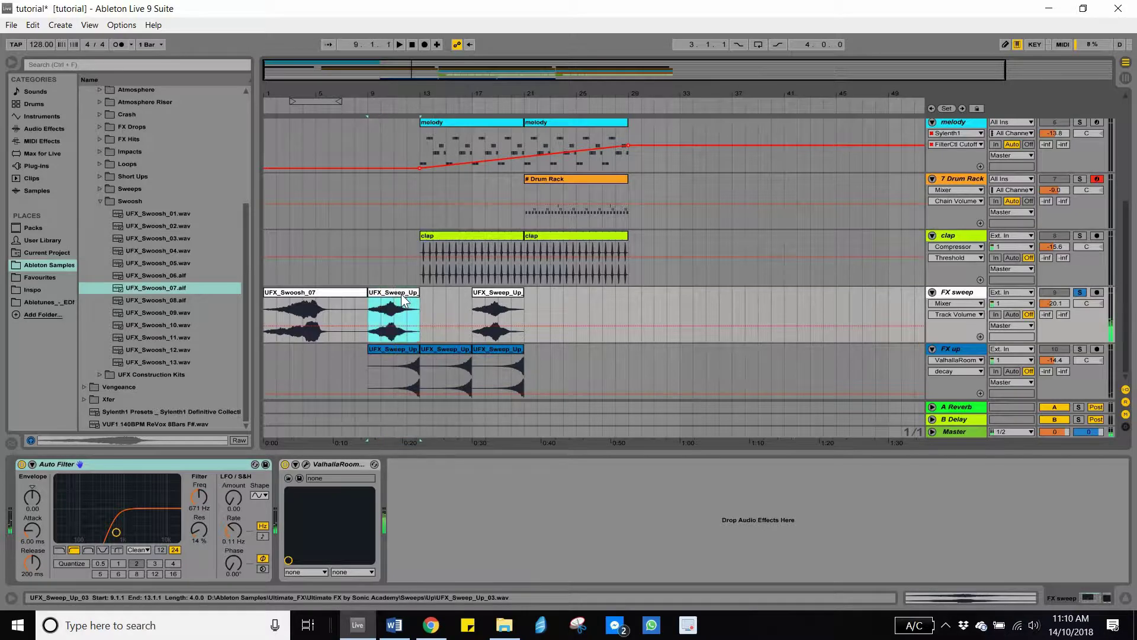
Trim the UFX_Swoosh_07 clip to 6 bars and replace the deleted sweep at bar 9 with a copy of it.
key(Delete)
drag(365, 292, 342, 292)
drag(414, 291, 437, 296)
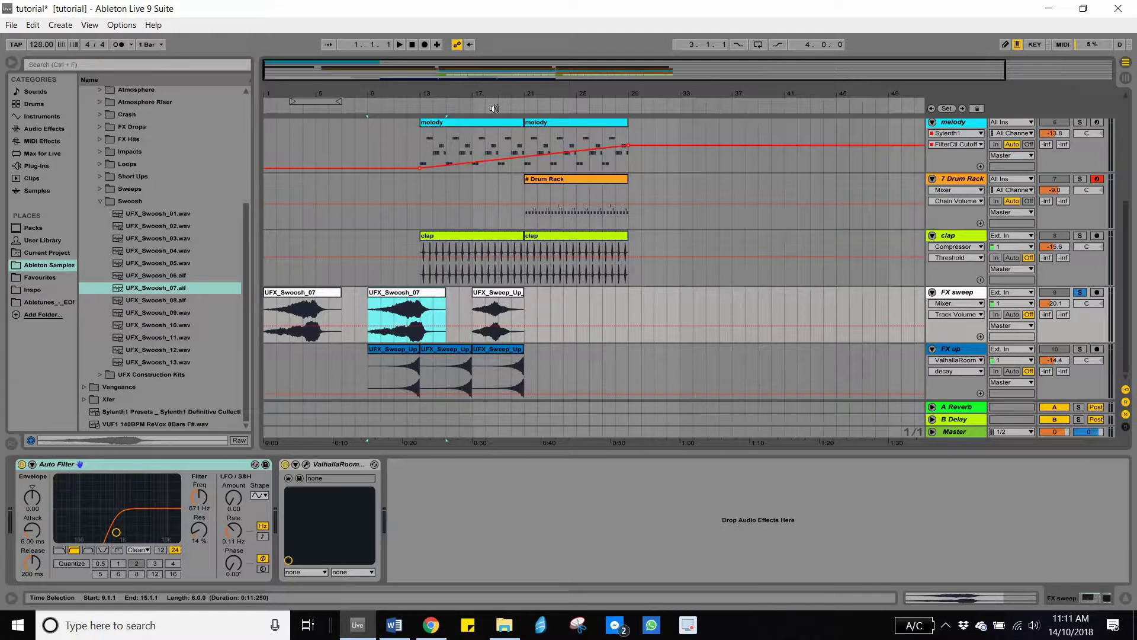
Play the arrangement from bar 13 and turn off solo on the FX sweep track.
click(429, 378)
key(space)
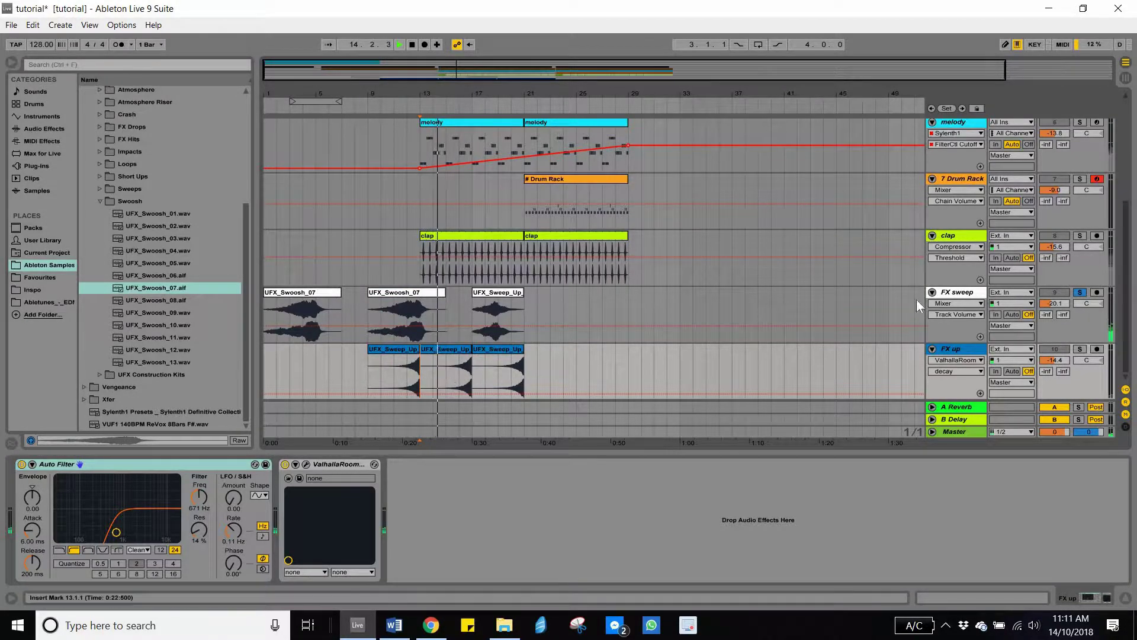
click(1078, 295)
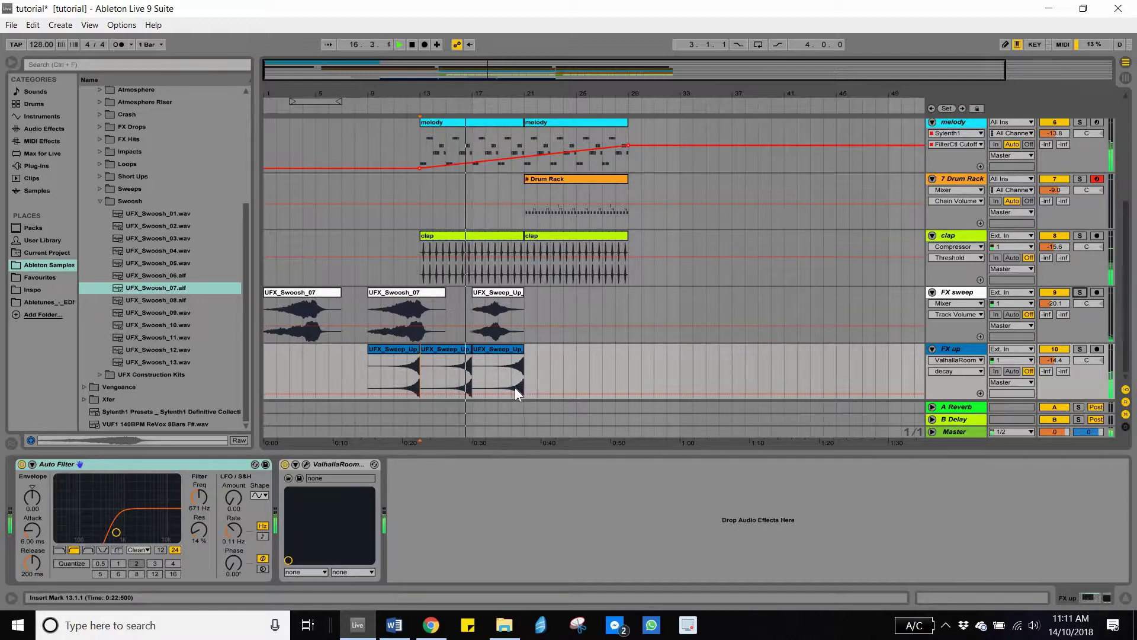
Delete the middle UFX_Sweep_Up clip on the FX up track and play from bar 17.
click(466, 350)
key(Delete)
key(space)
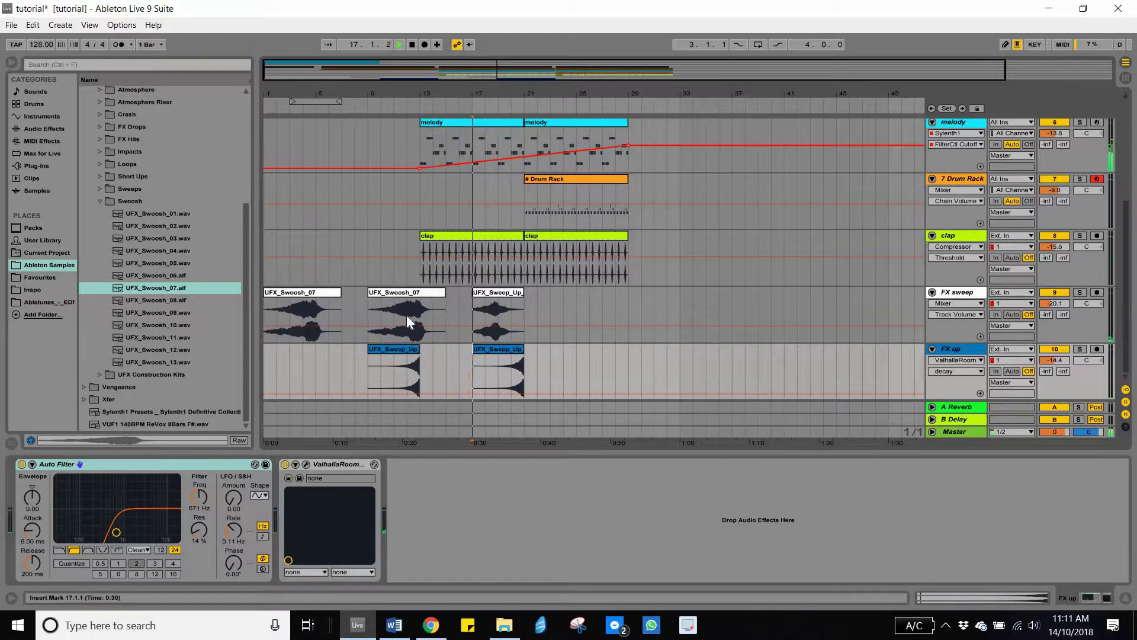
Replace the last FX sweep clip with a copy of the bar 9 UFX_Swoosh_07 clip, starting at bar 16.
drag(416, 299, 508, 309)
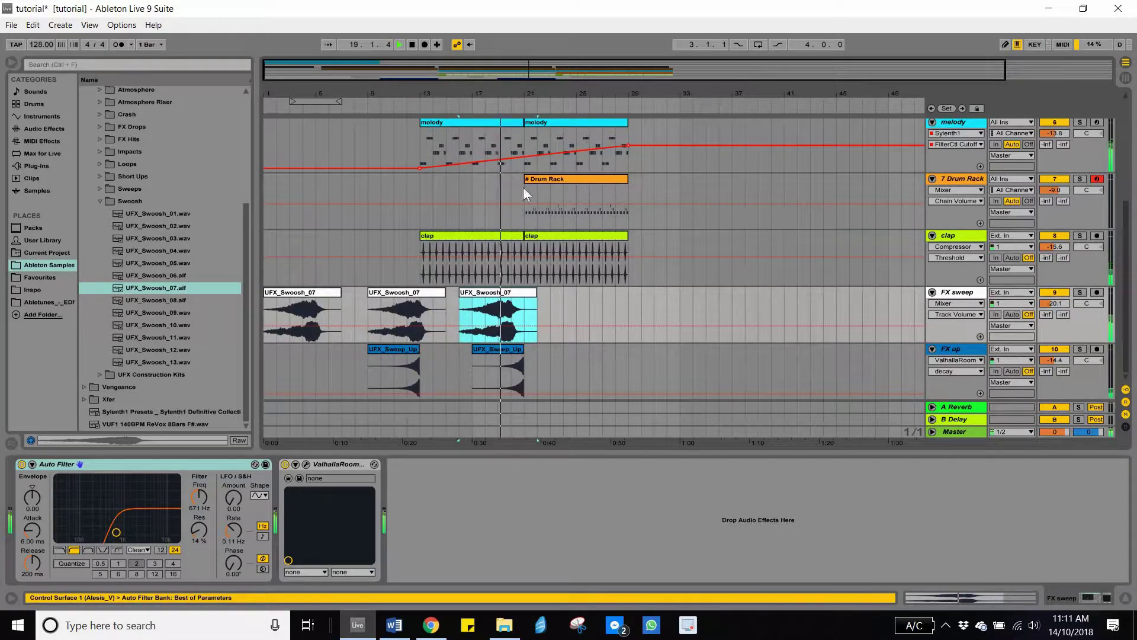
scroll(490, 293, up, 3)
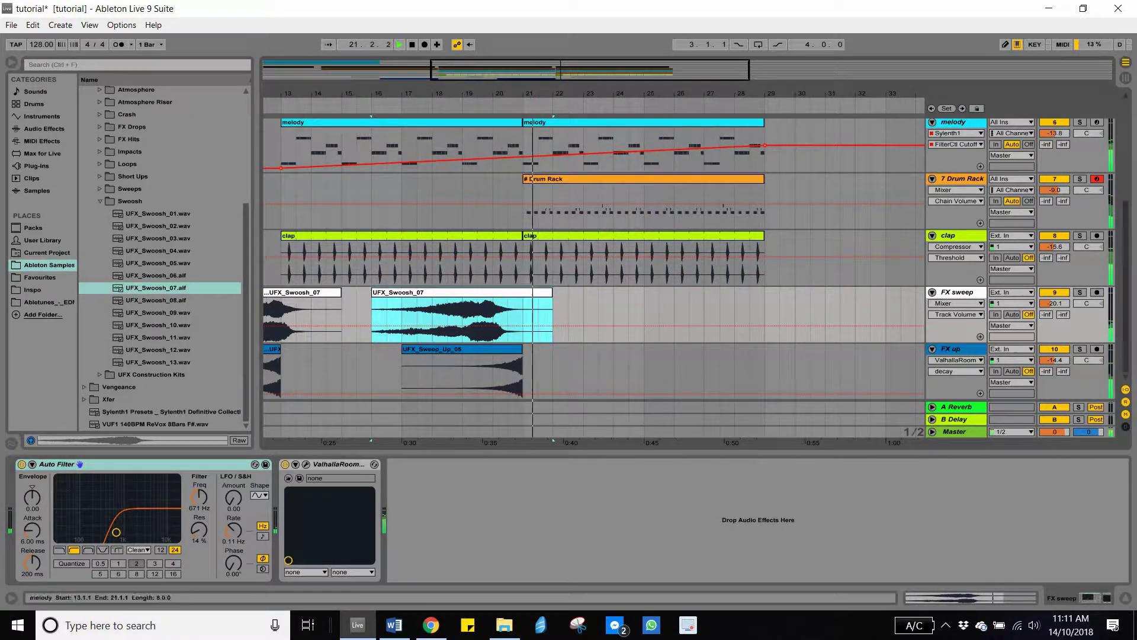
scroll(509, 178, down, 5)
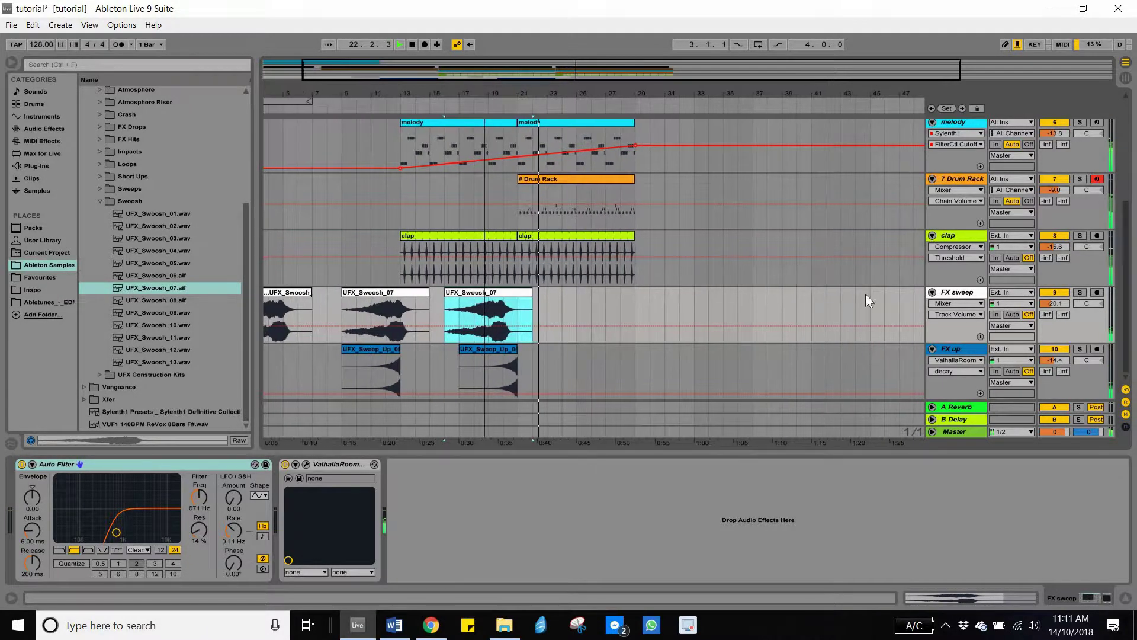
Collapse the FX sweep track and save the set.
click(932, 292)
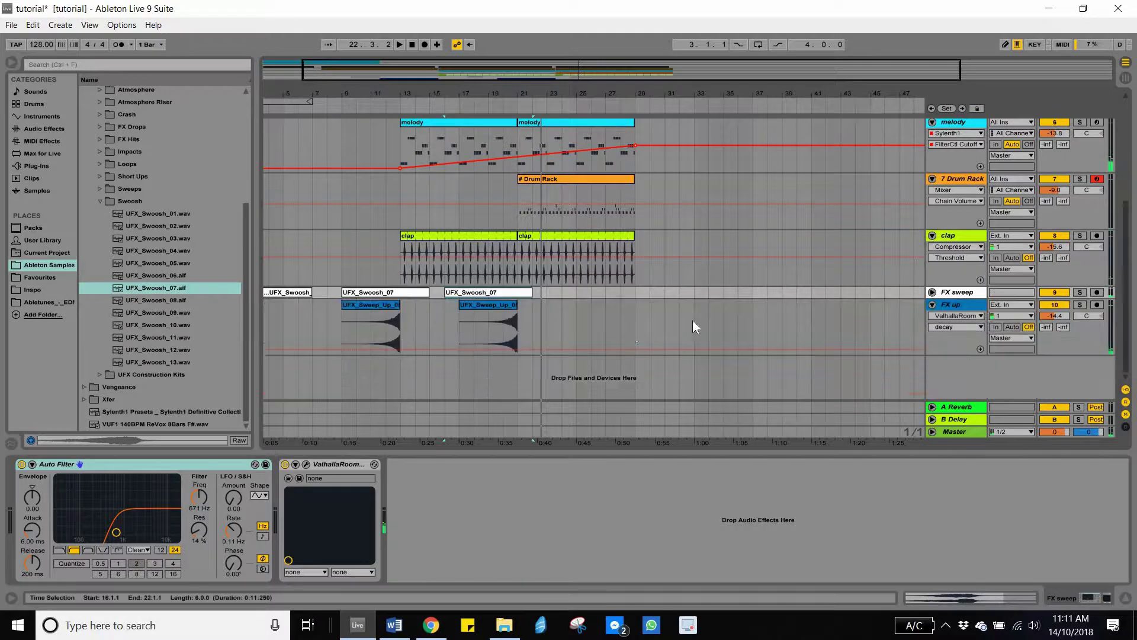
key(ctrl+s)
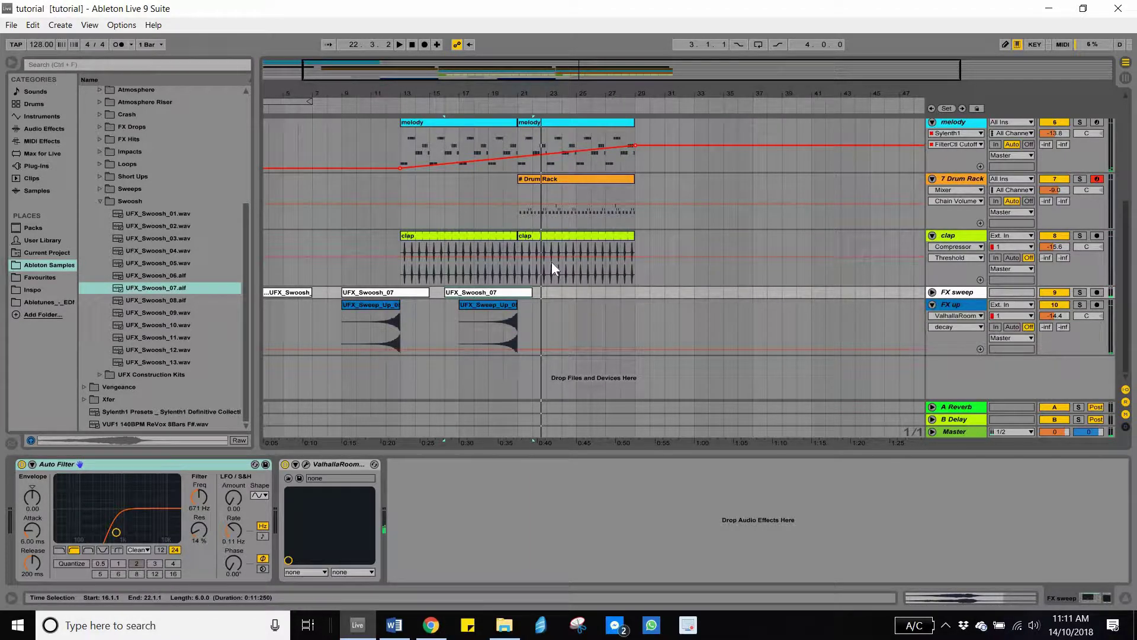
Switch to Session View, lower the volumes of all tracks from kick to FX up together to -inf dB, and start playback.
key(Tab)
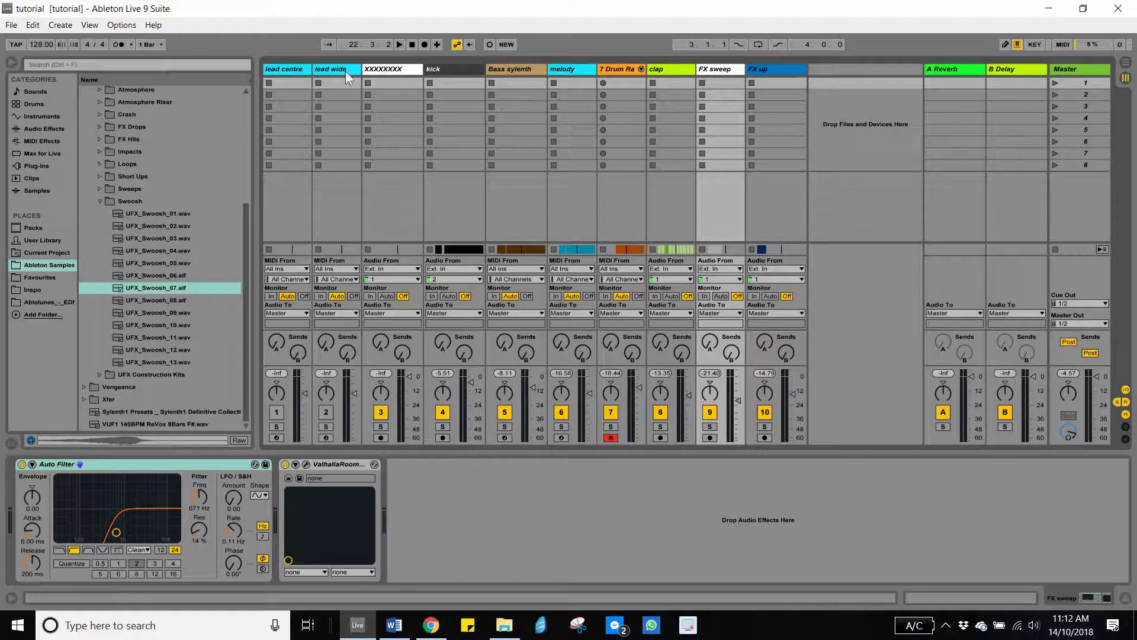
click(396, 70)
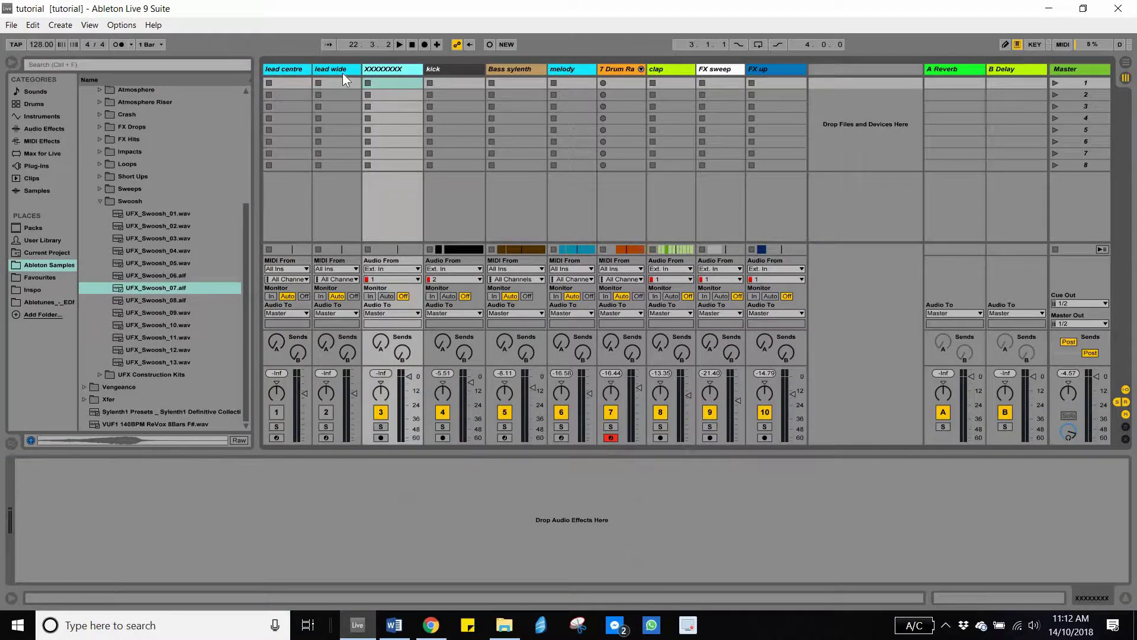
key(Right)
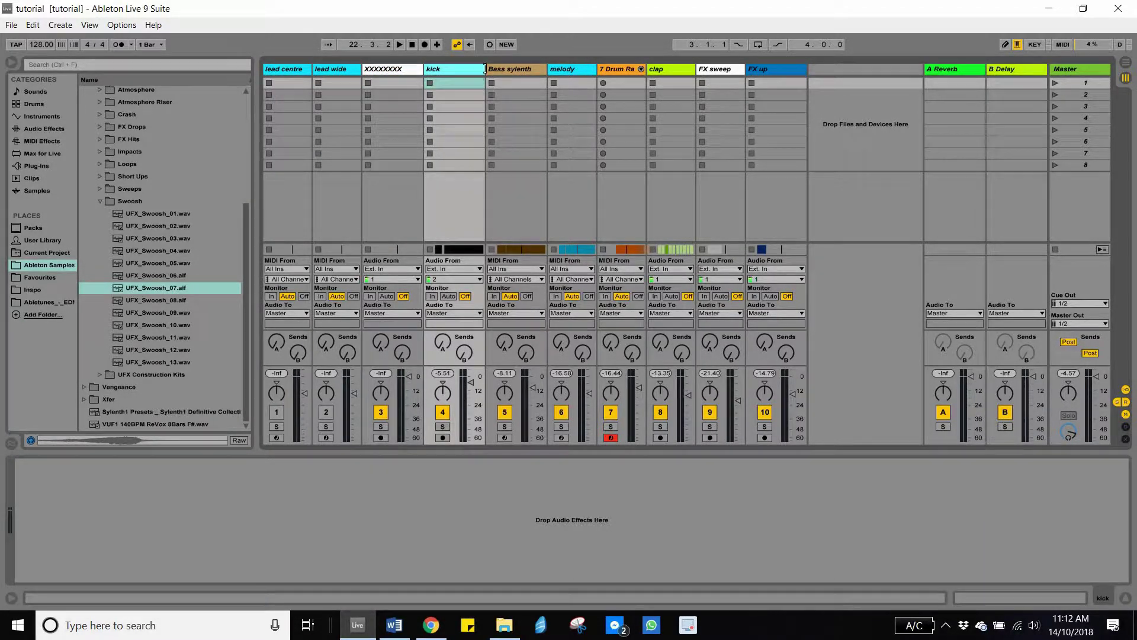
key(Right)
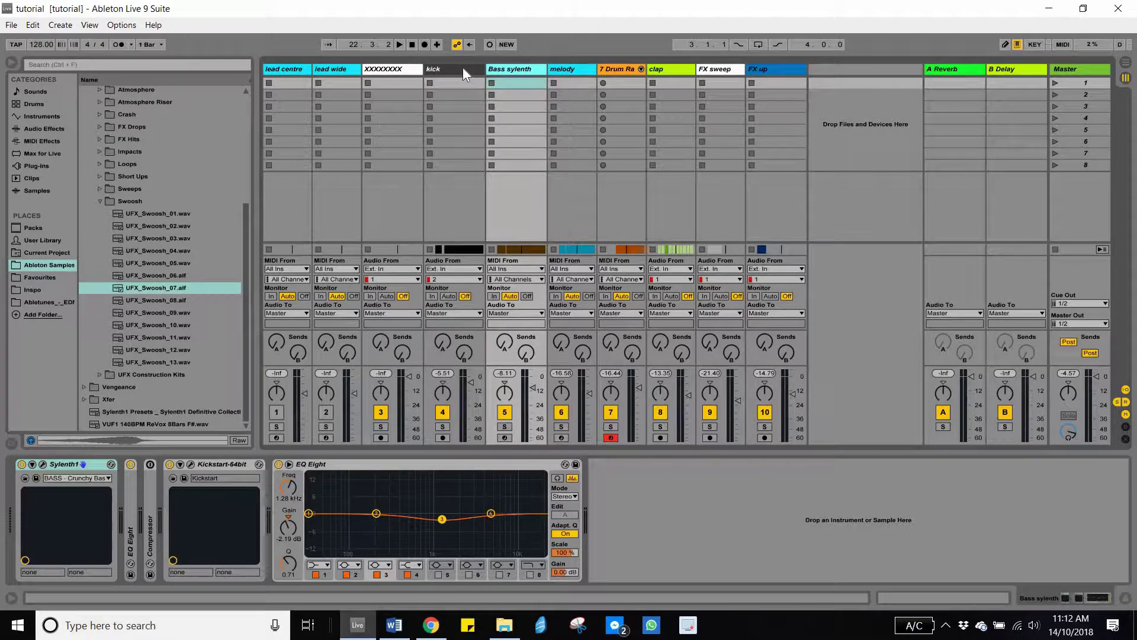
key(Left)
shift+click(757, 207)
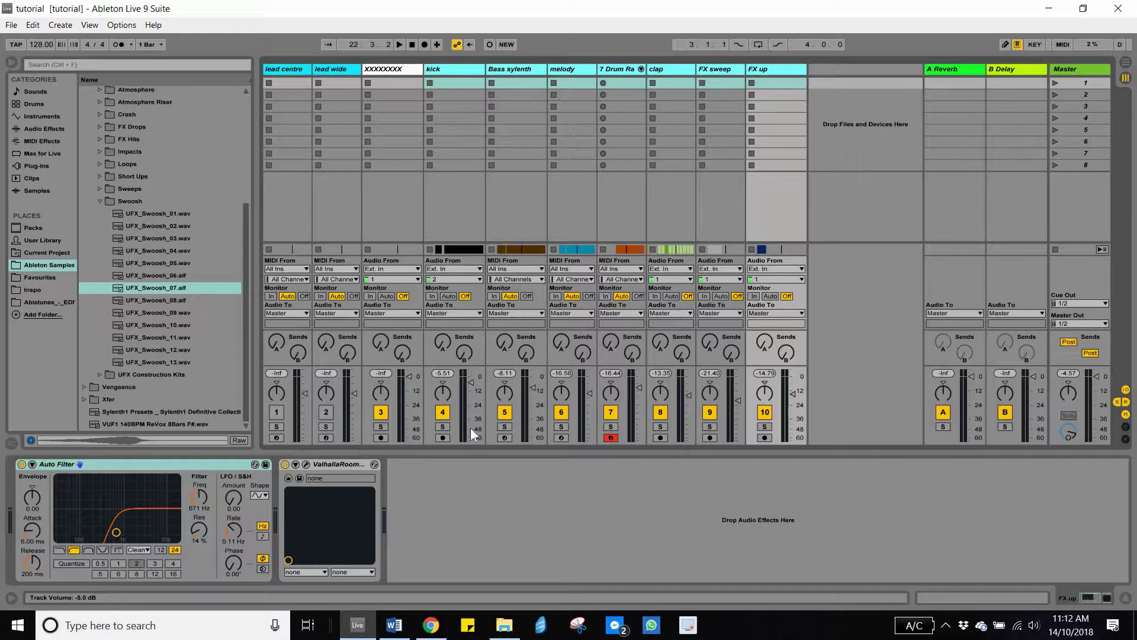
drag(471, 382, 471, 439)
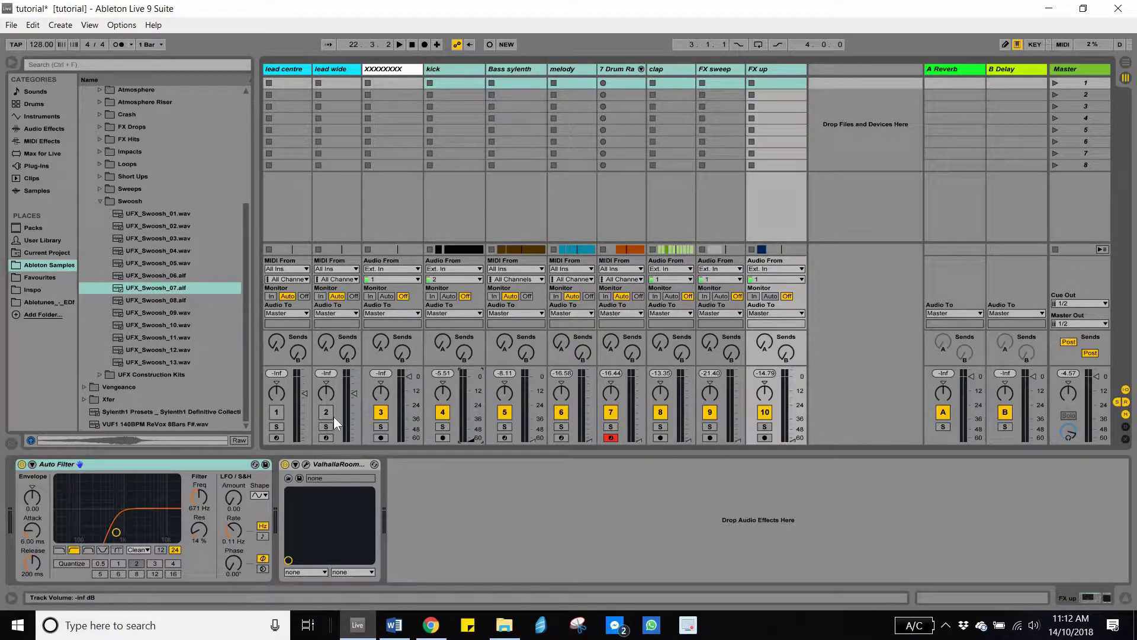
key(space)
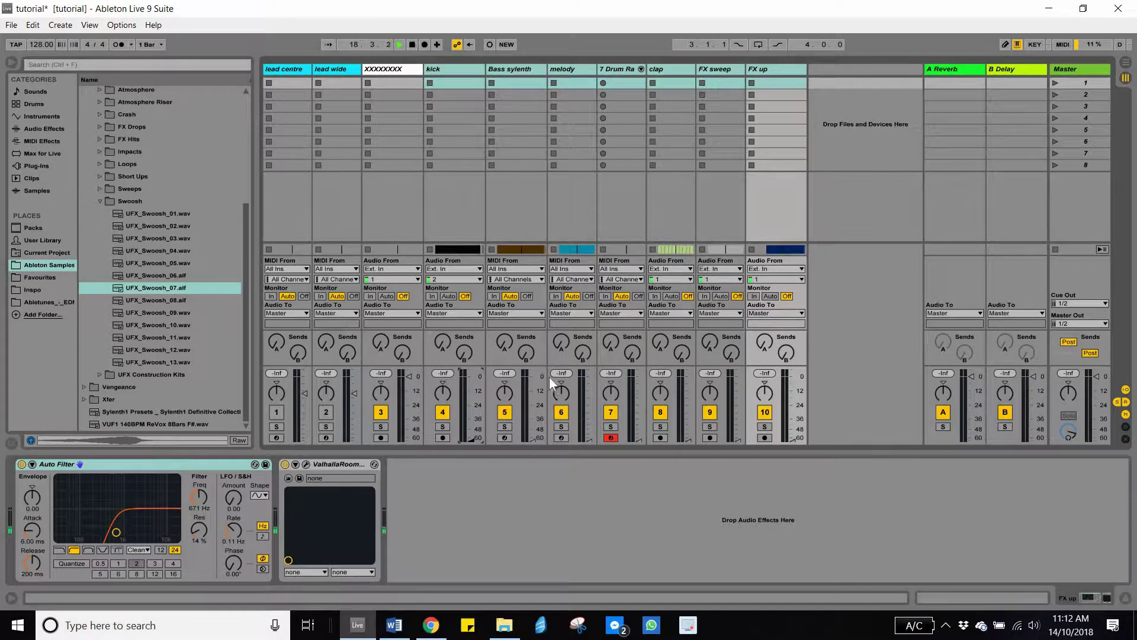
Raise the kick track's volume during playback and fine-tune it until its peak level reads -6.00 dB.
click(471, 440)
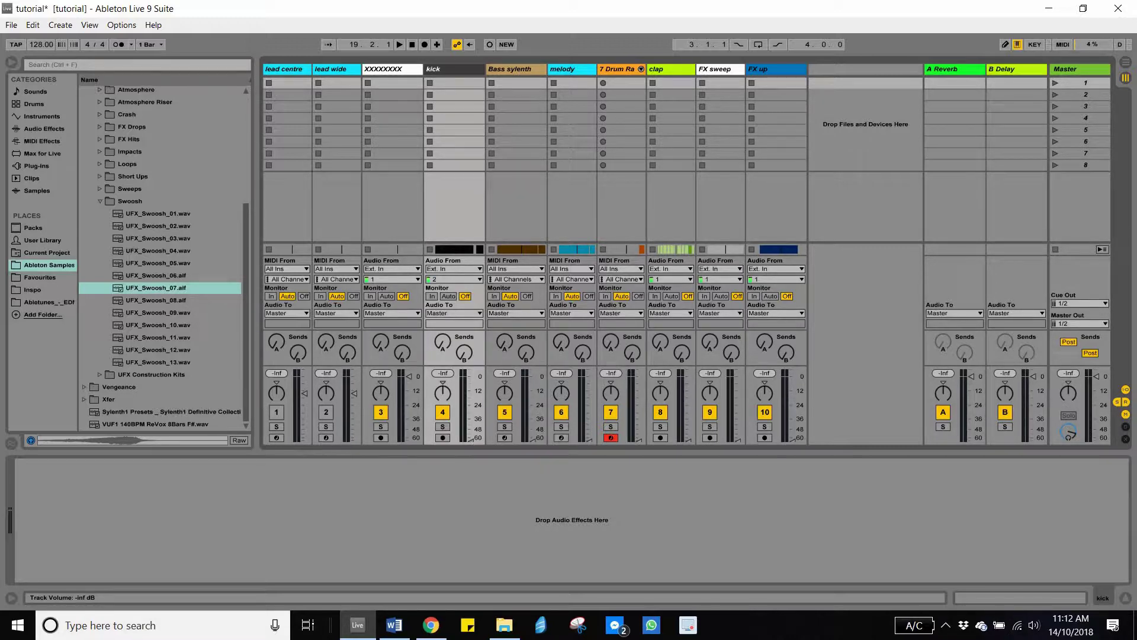
drag(472, 389, 472, 384)
key(space)
click(471, 381)
key(space)
scroll(470, 382, up, 1)
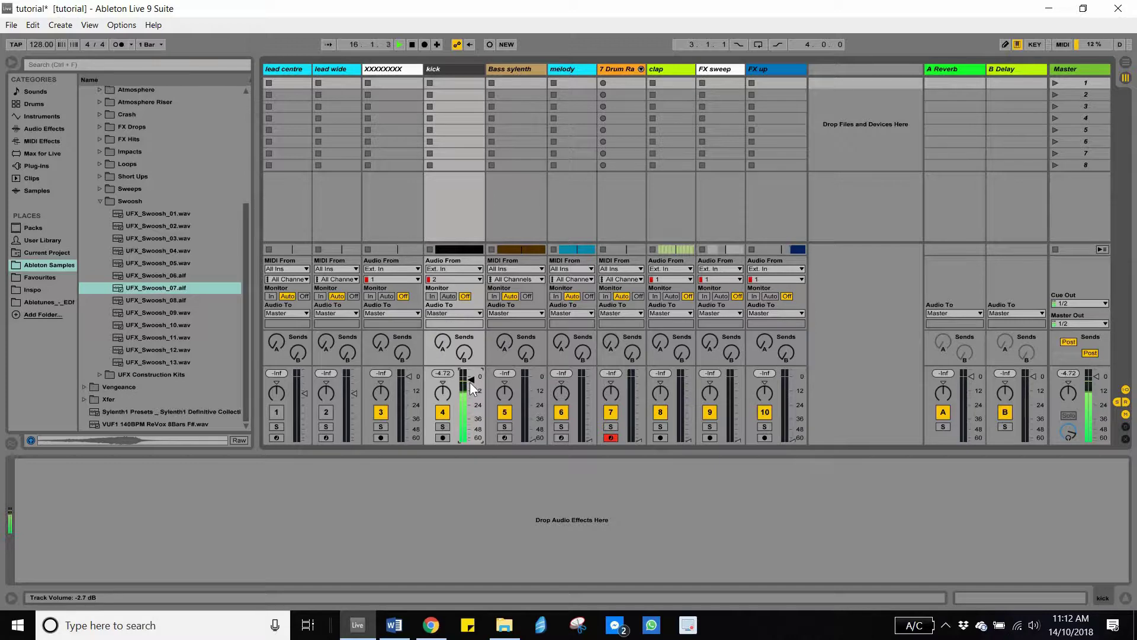
scroll(471, 385, down, 3)
key(space)
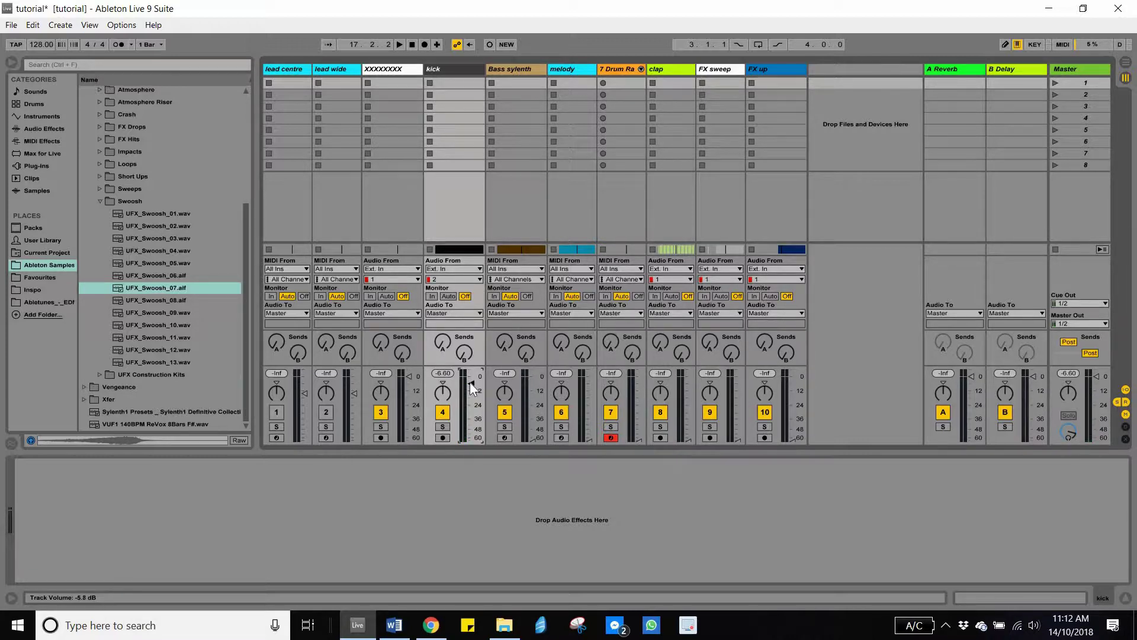
key(space)
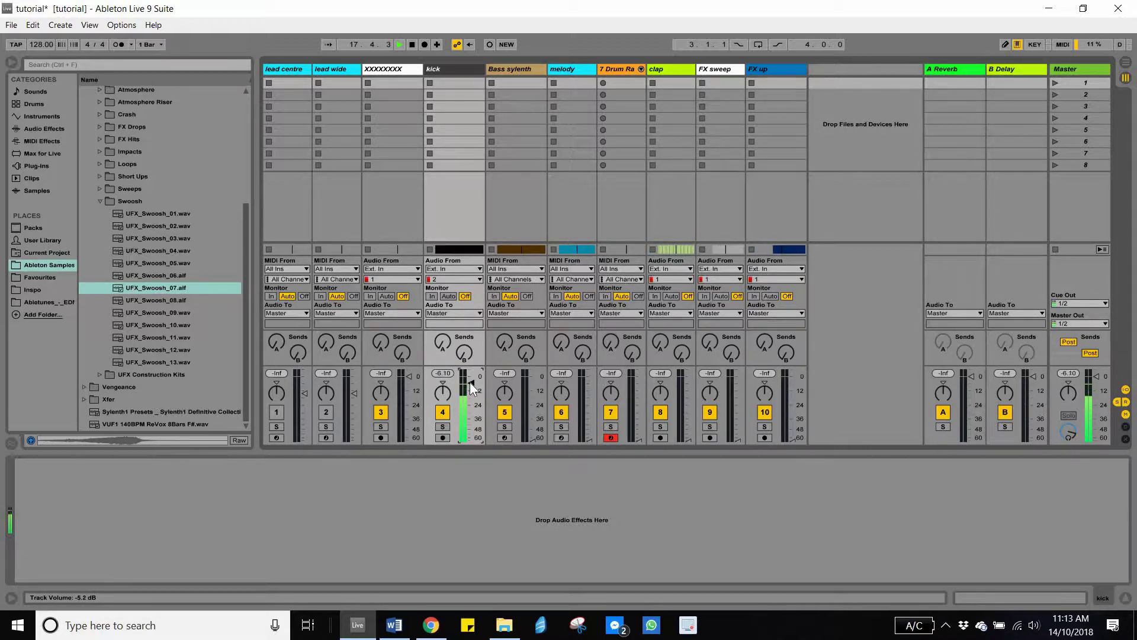
key(Up)
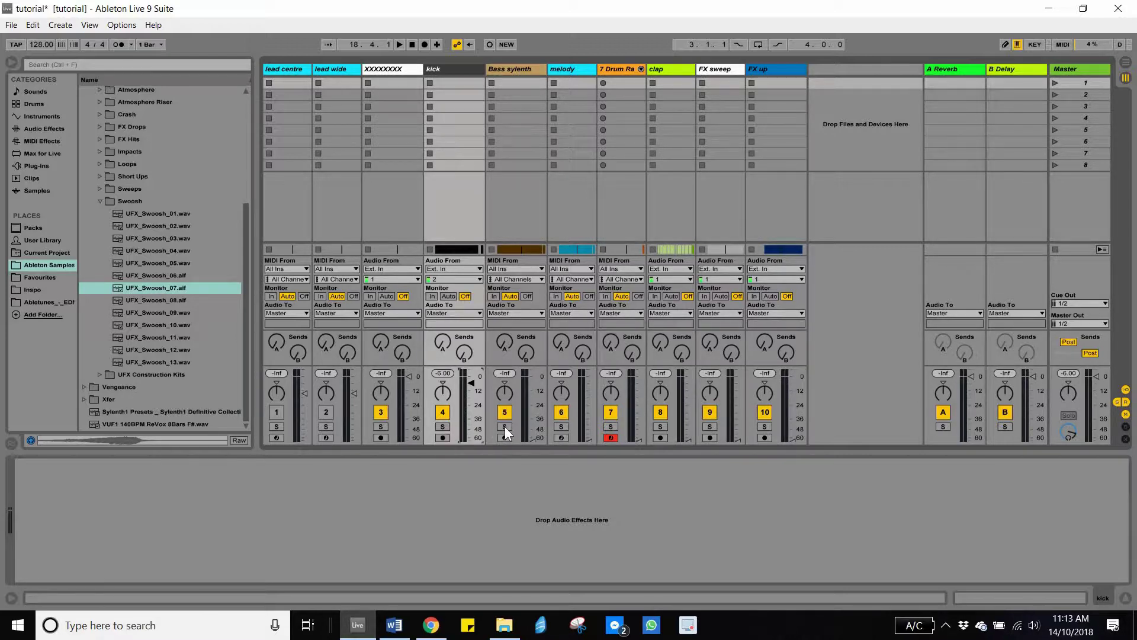
Raise the Bass sylenth track's volume to about -9 dB while playing the arrangement against the kick.
key(space)
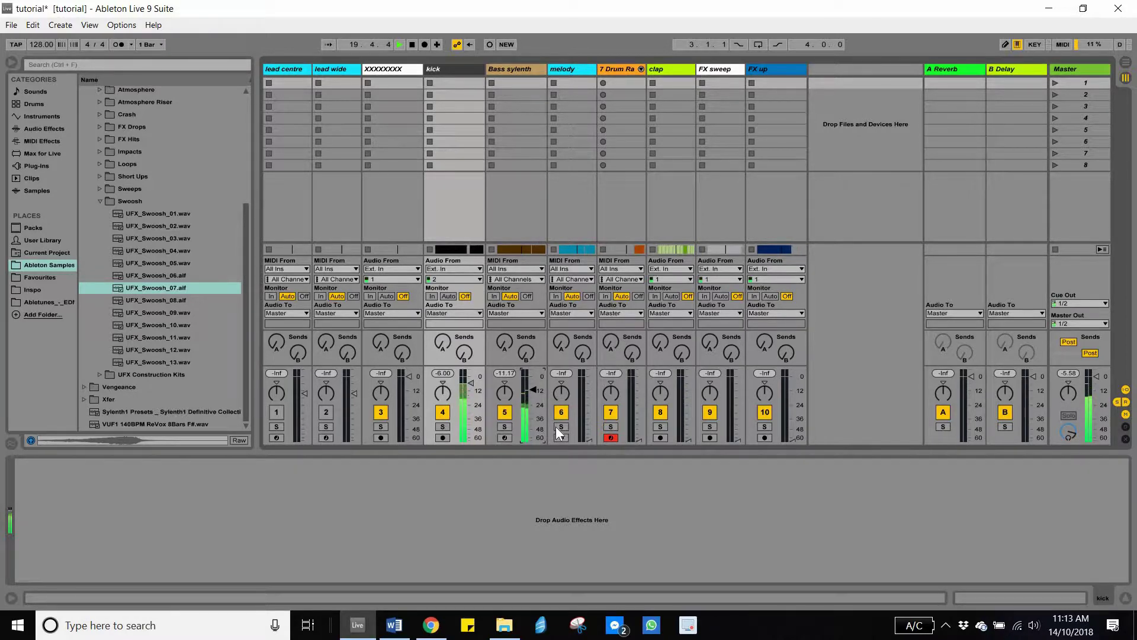
key(space)
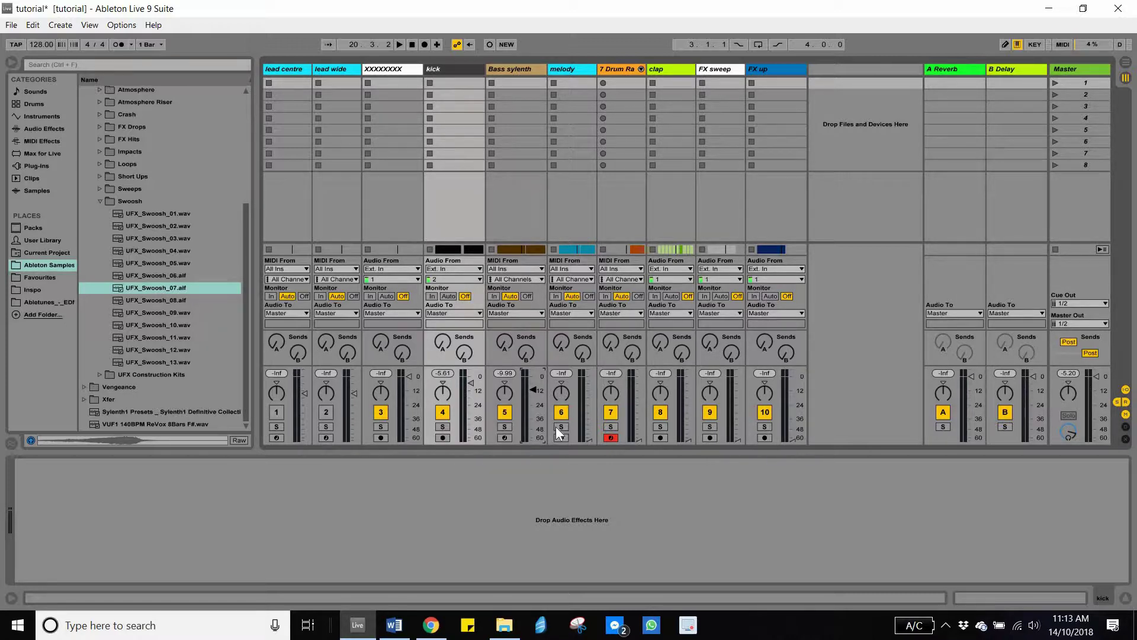
key(space)
key(space)
Raise the clap track's volume from silence to -16 dB during playback.
click(687, 441)
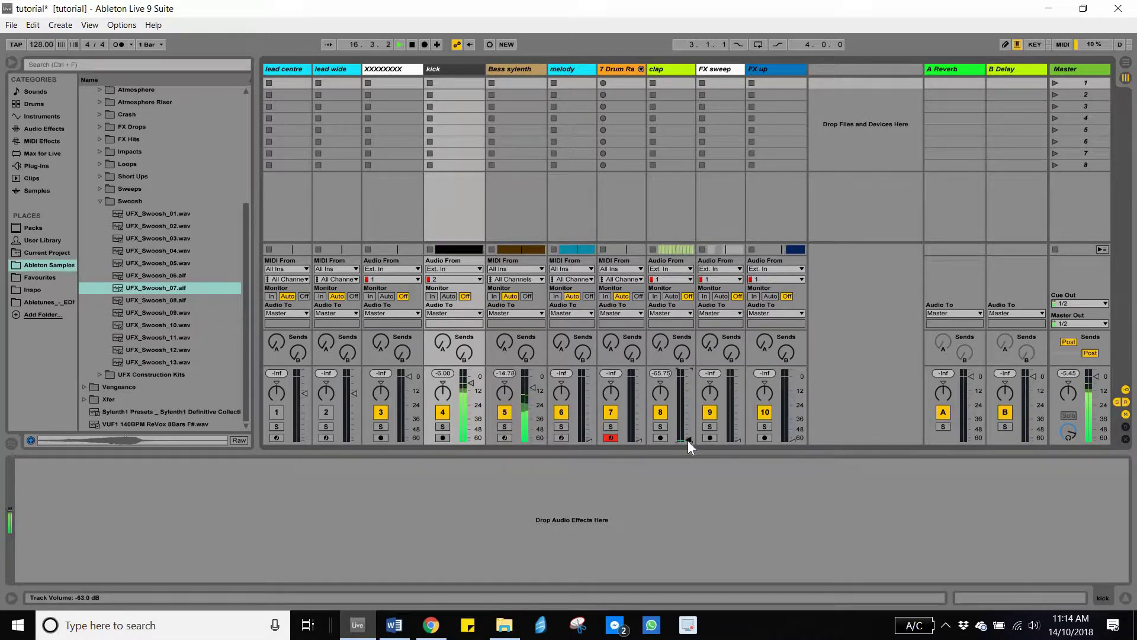
scroll(688, 440, up, 10)
scroll(688, 441, up, 4)
scroll(688, 441, up, 1)
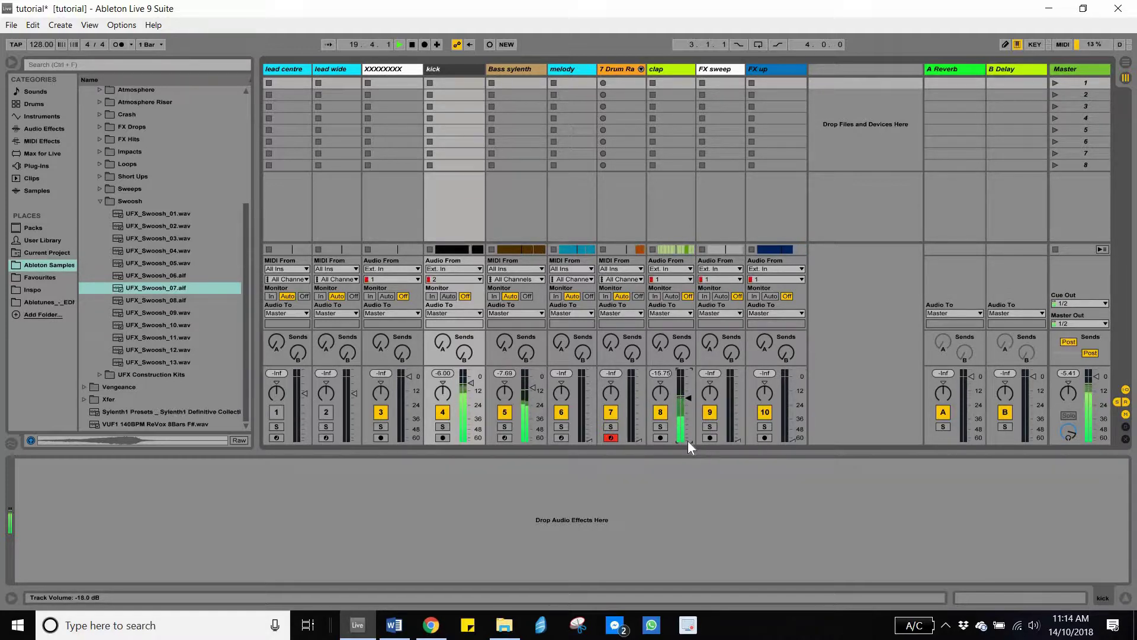
scroll(688, 440, up, 1)
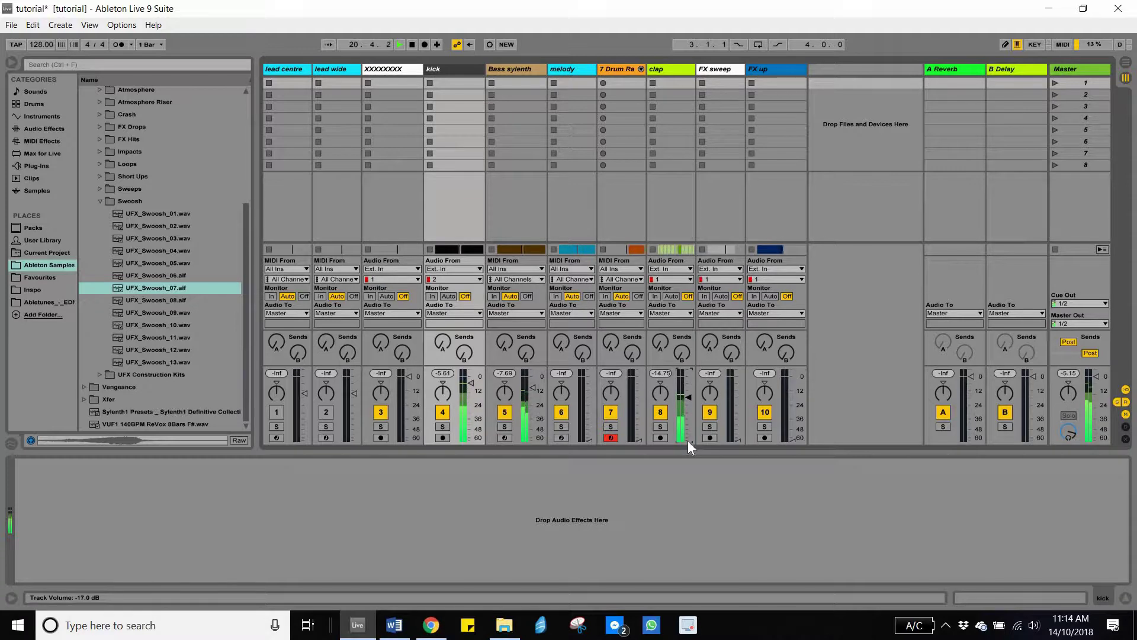
scroll(688, 441, up, 1)
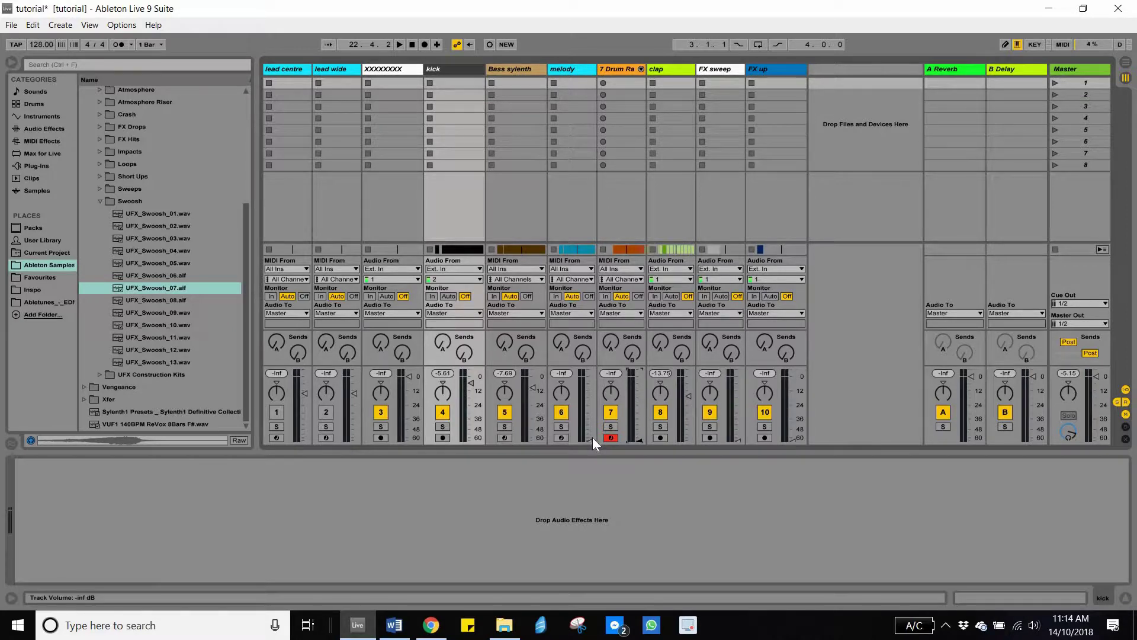
Raise the melody track's volume during playback and fine-tune it to about -16 dB.
key(space)
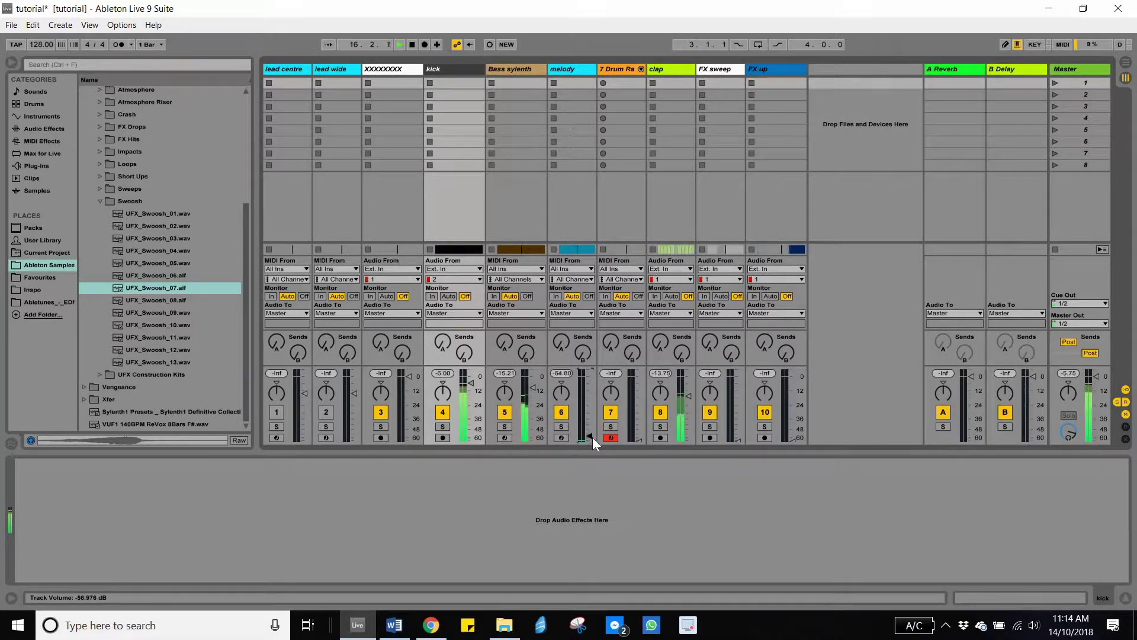
scroll(592, 437, up, 5)
scroll(593, 437, up, 5)
scroll(593, 437, up, 5)
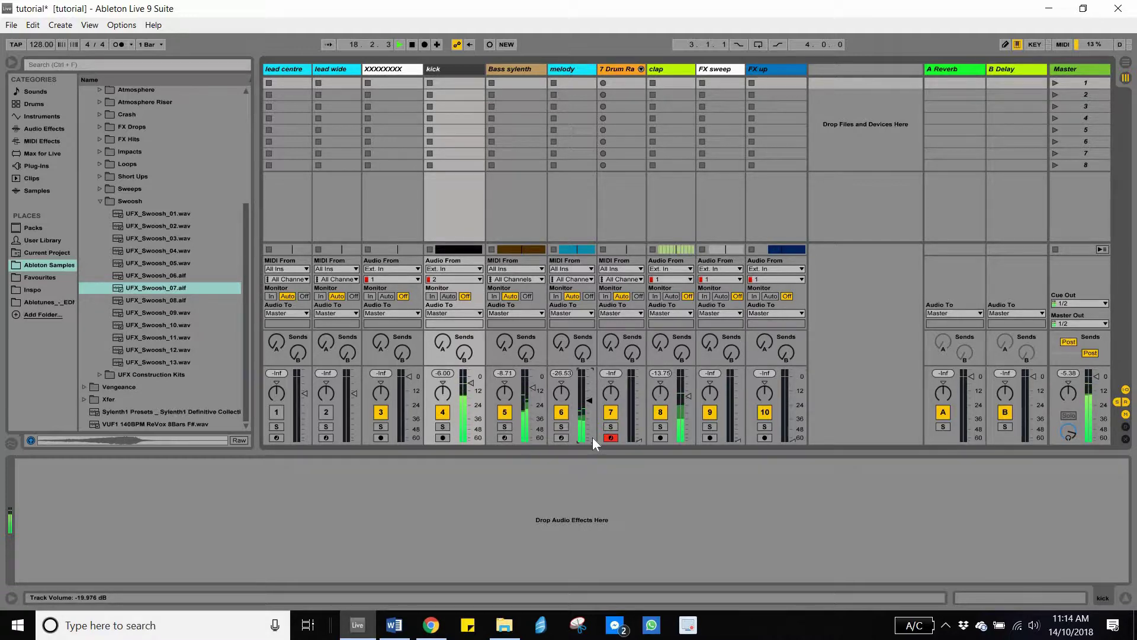
scroll(592, 437, up, 2)
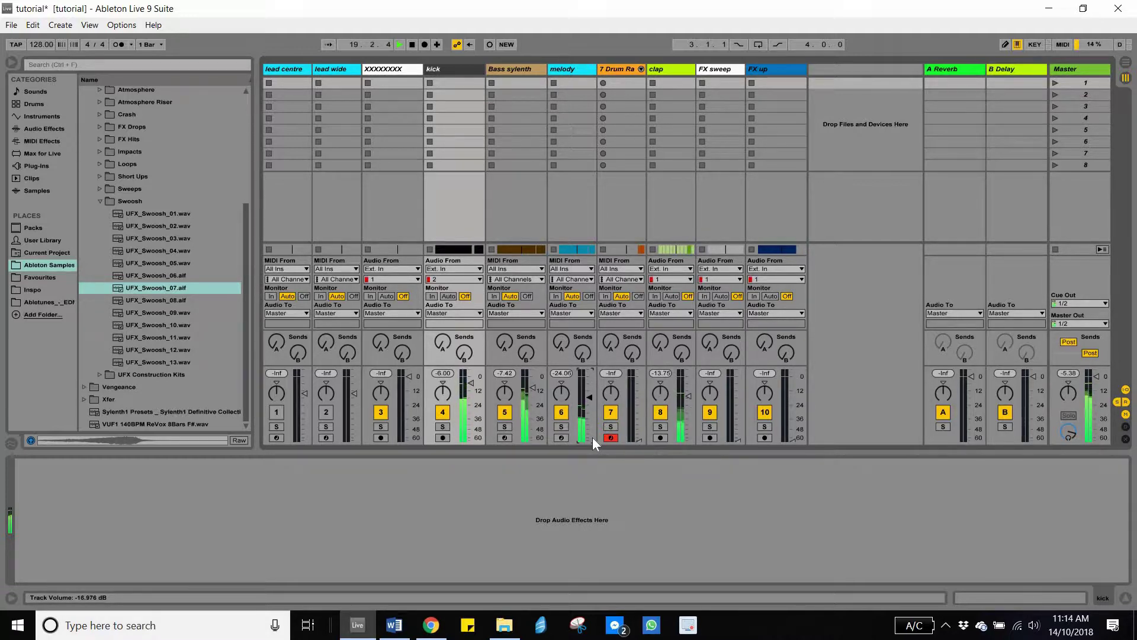
scroll(592, 437, up, 2)
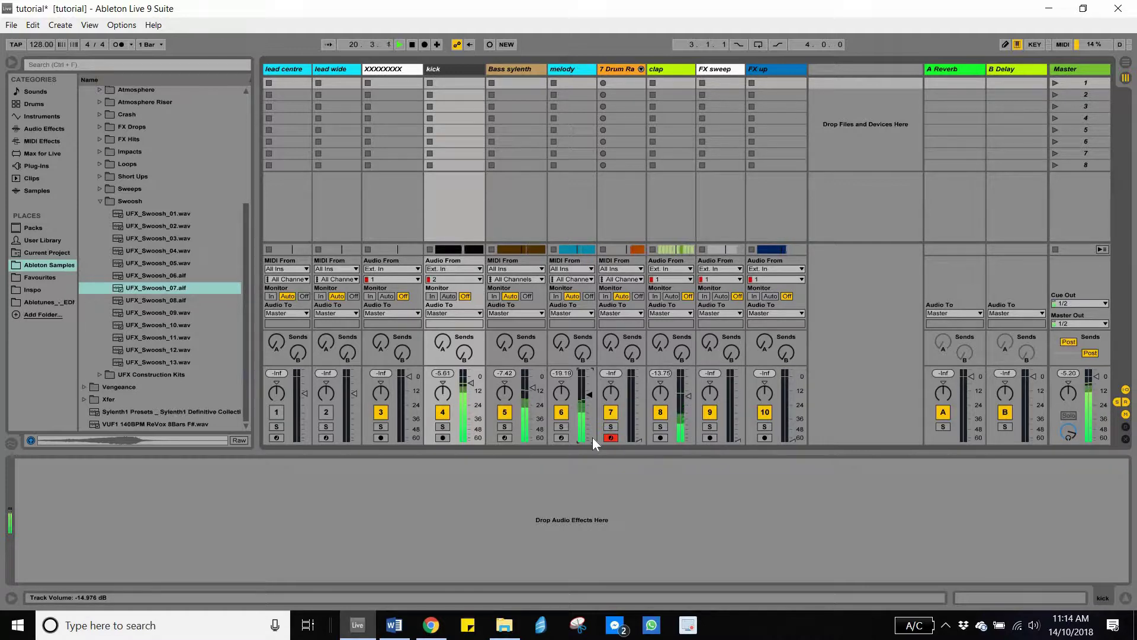
scroll(592, 437, up, 1)
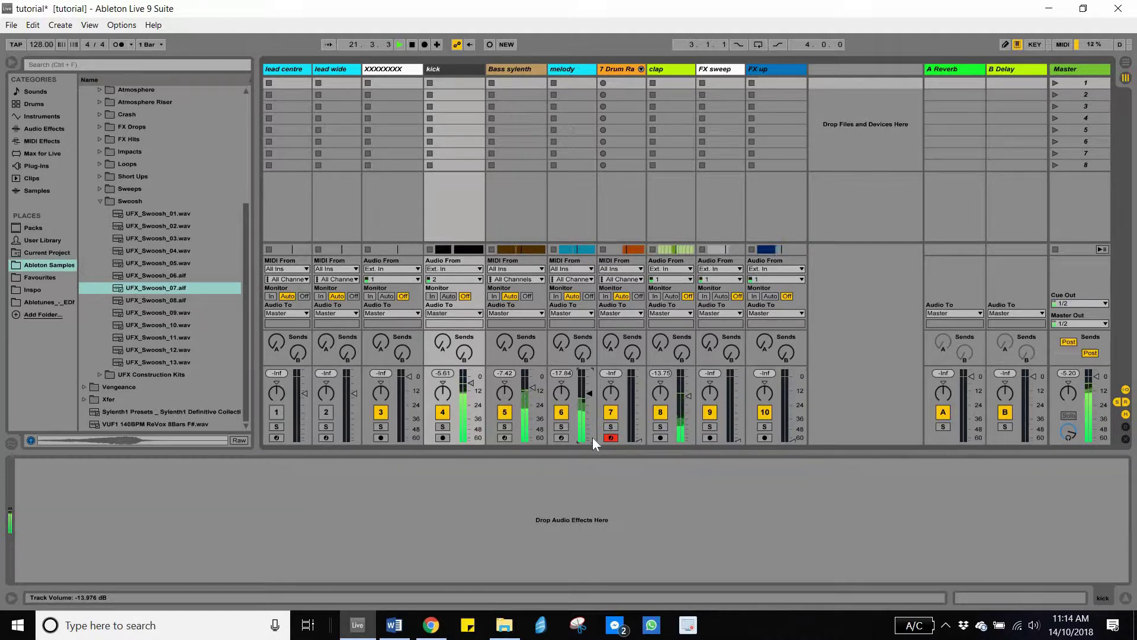
scroll(592, 437, down, 1)
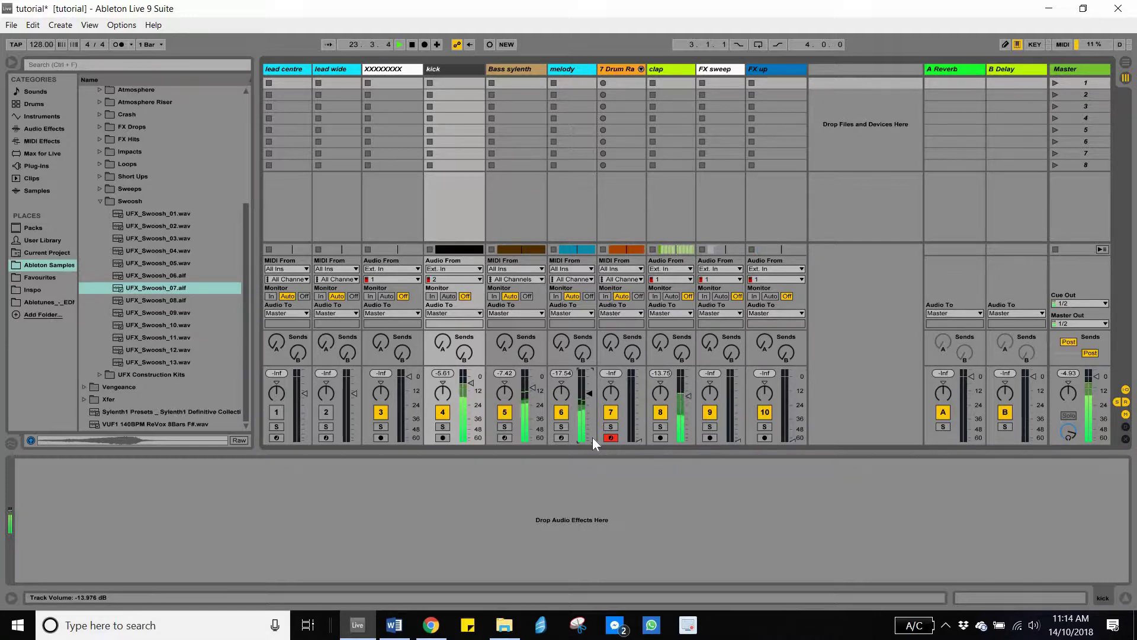
key(space)
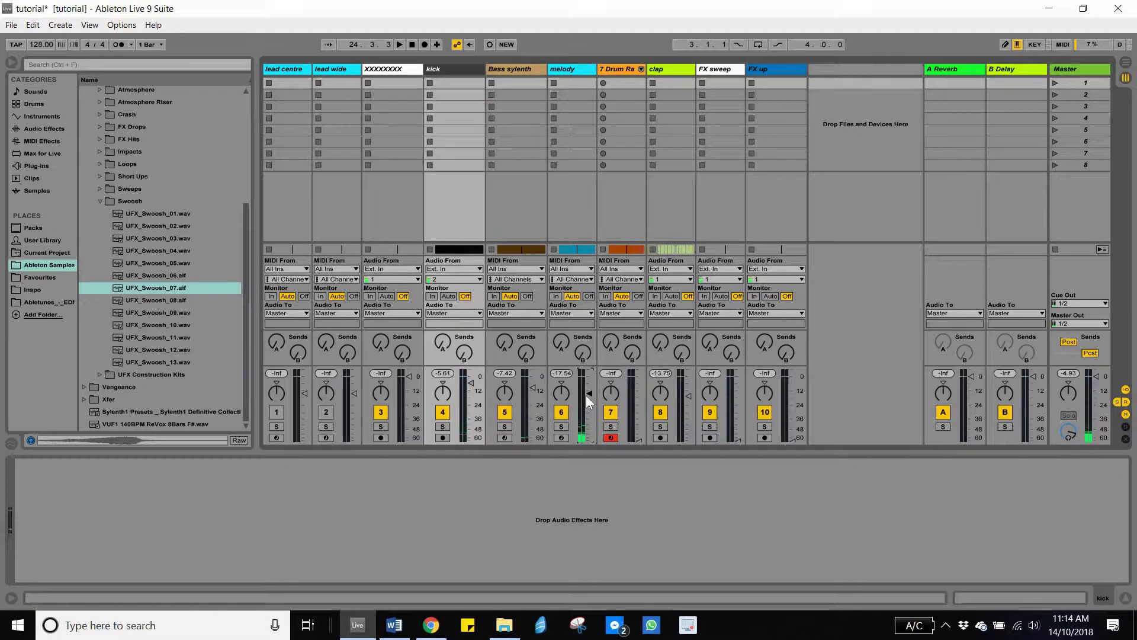
key(space)
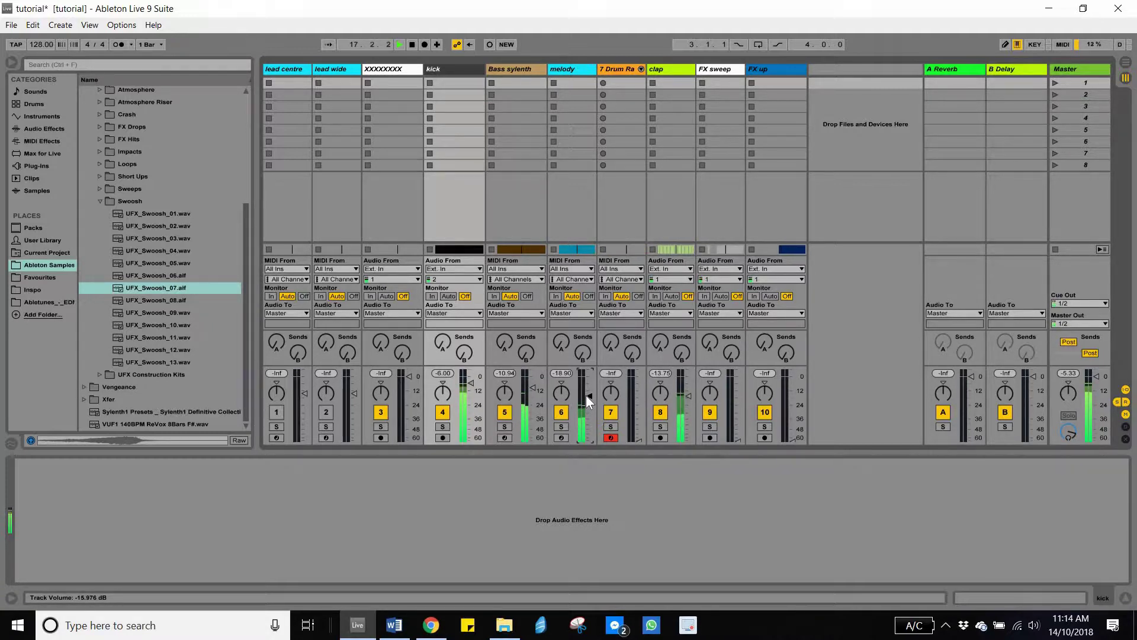
key(space)
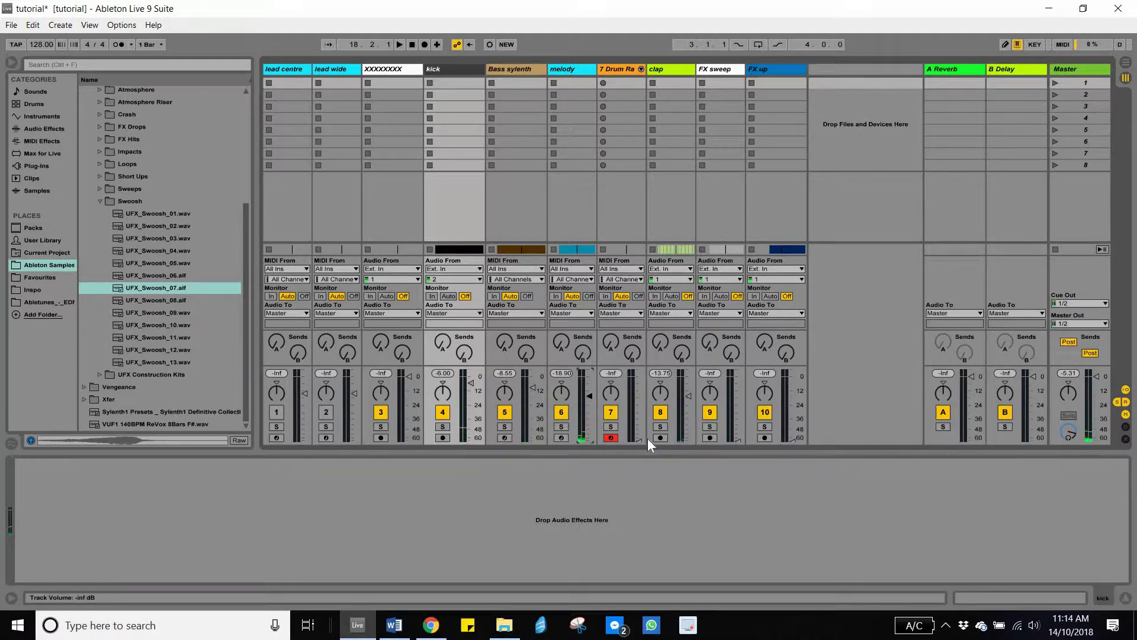
Unfold the Drum Rack's chains and lower the hi hat, bongo and boing chain volumes together to -inf dB.
key(space)
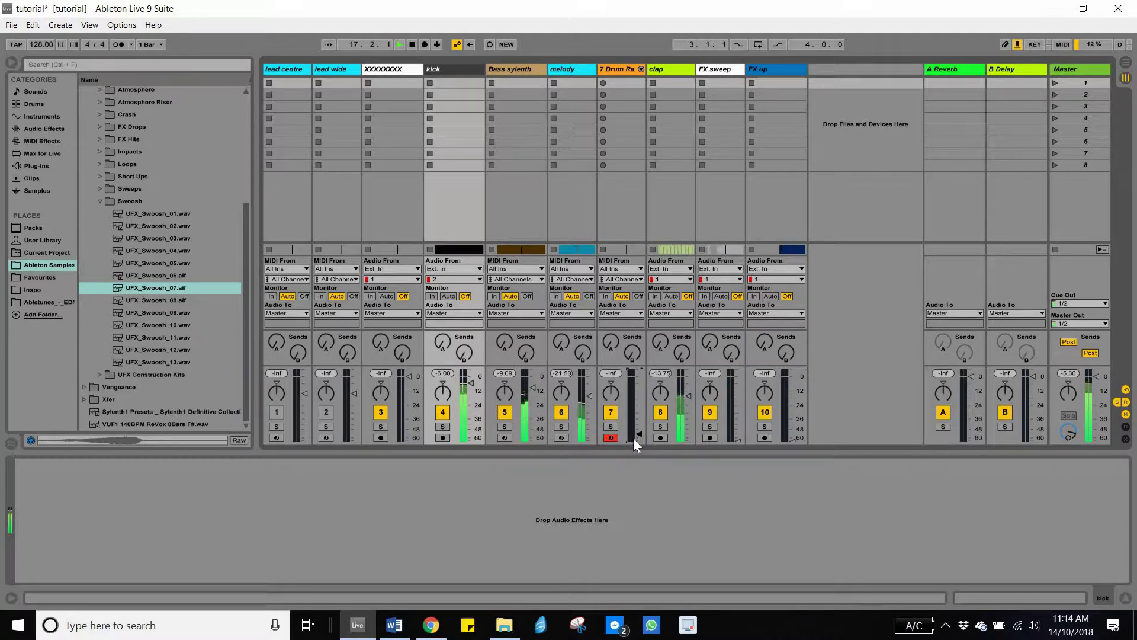
click(641, 68)
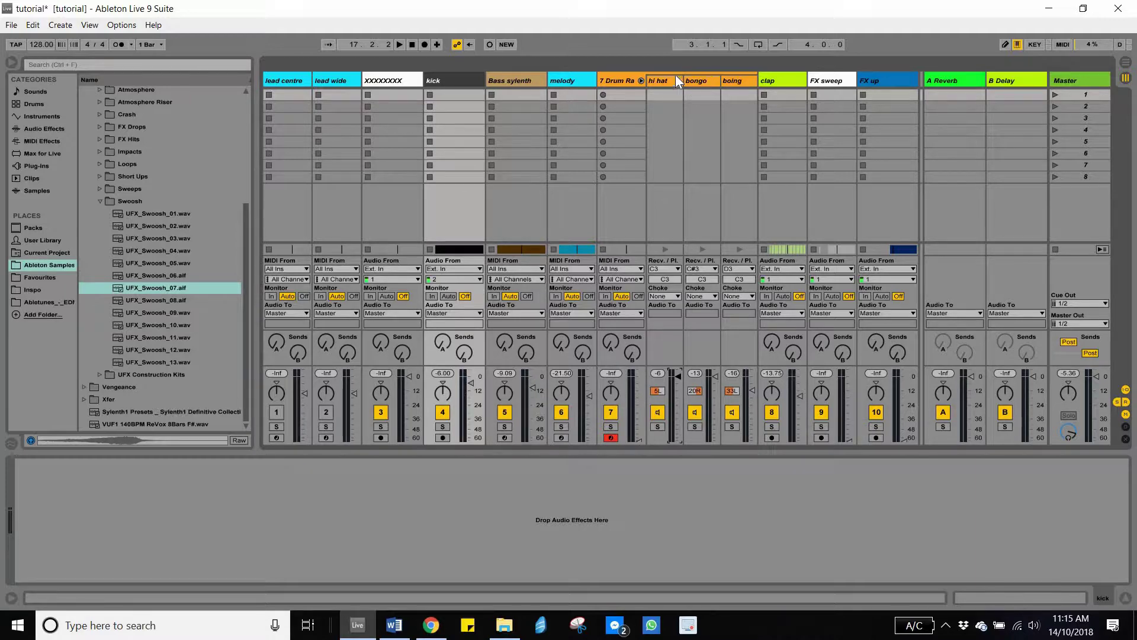
click(735, 89)
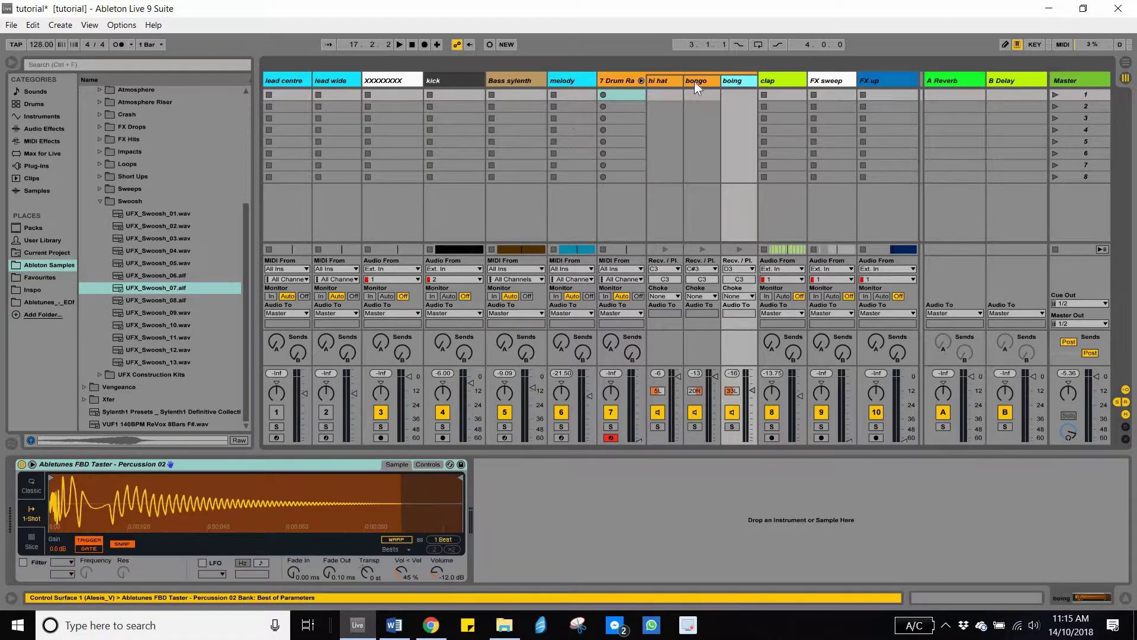
shift+click(674, 94)
click(754, 389)
drag(755, 390, 755, 419)
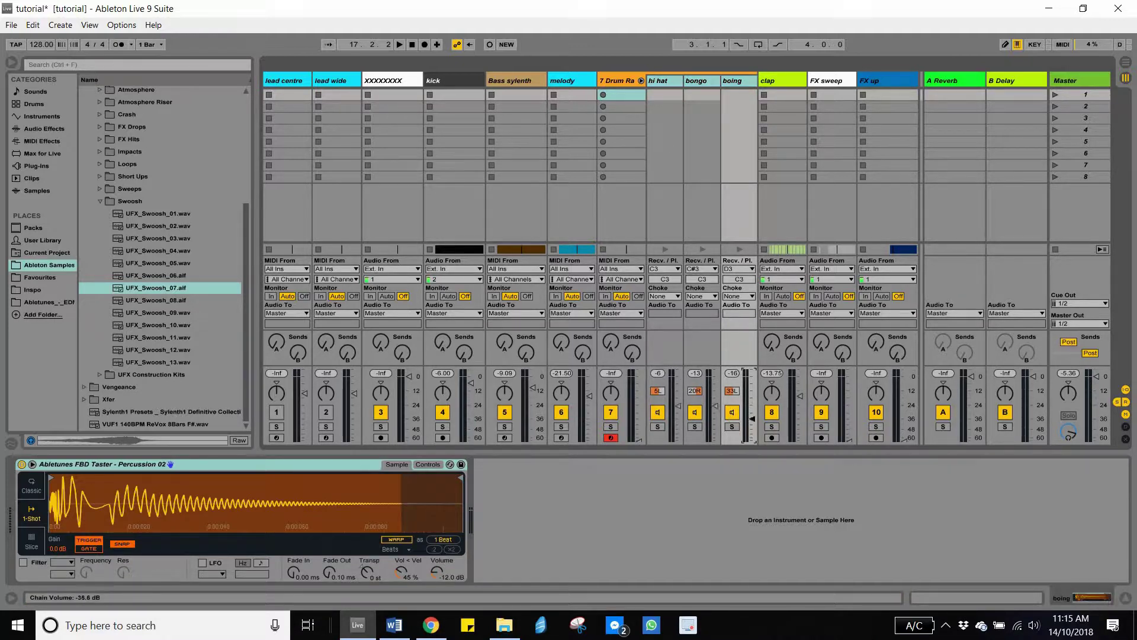
key(space)
key(space)
click(677, 435)
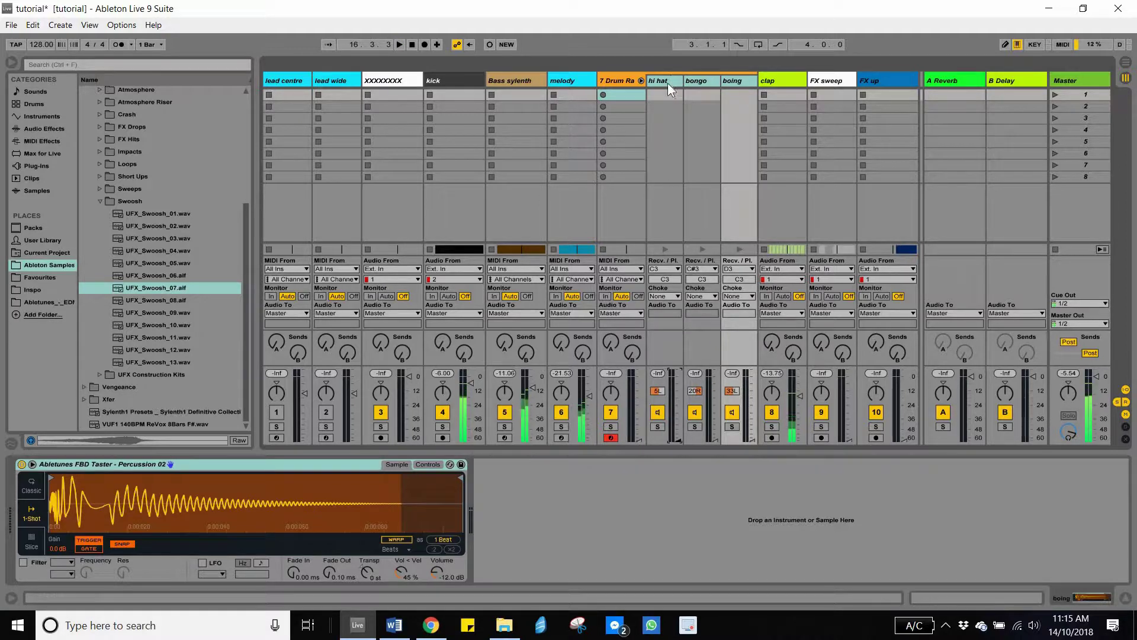
Raise the hi hat chain's volume on its own to about -9 dB and start playback.
click(682, 308)
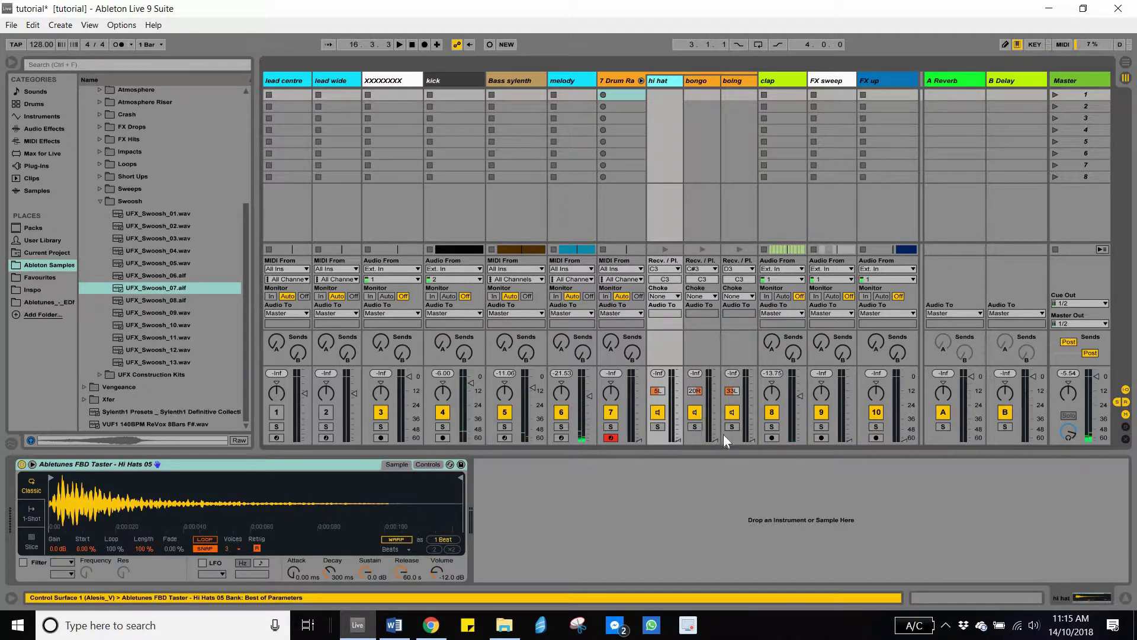
drag(682, 439, 679, 401)
key(space)
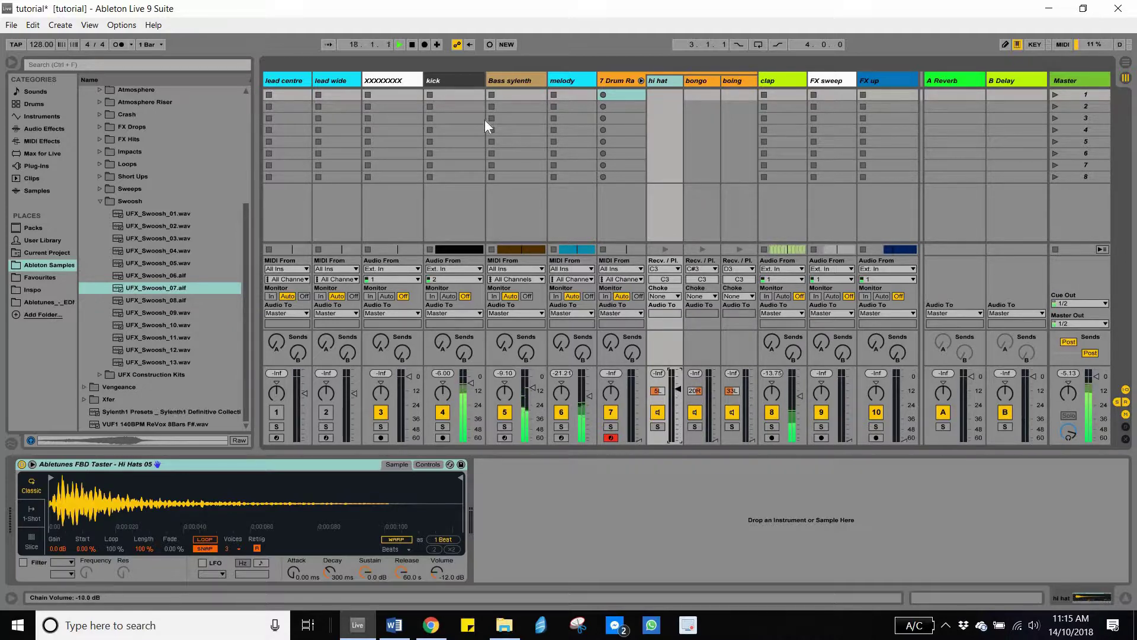
Set the playback start to bar 21.1.1, where the Drum Rack clip begins, and return to the Session View mixer.
key(Tab)
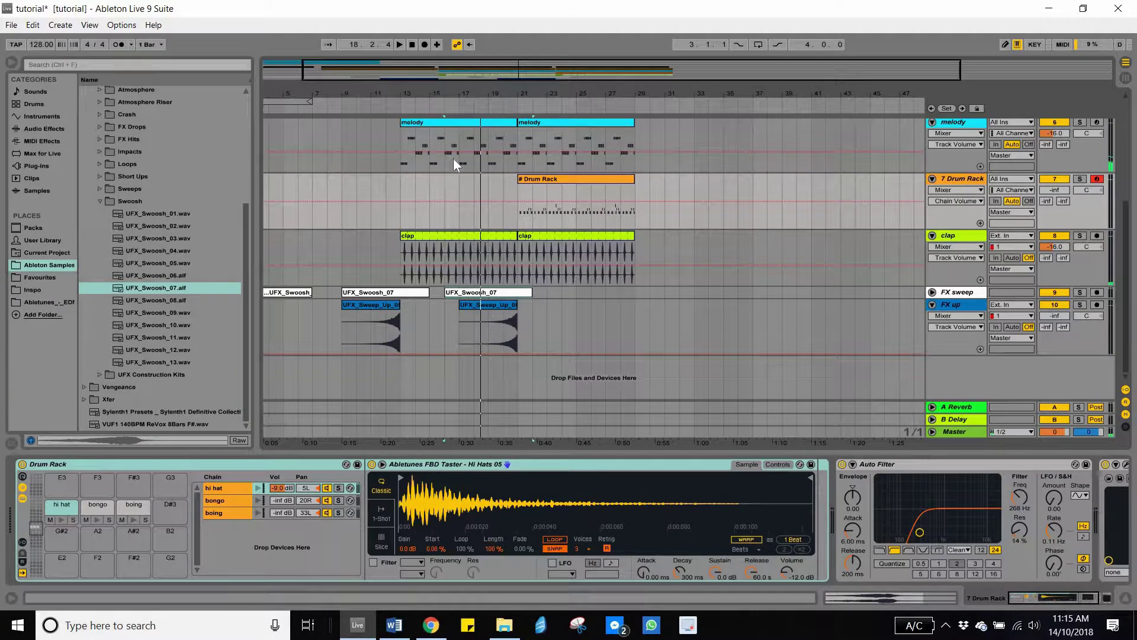
key(space)
click(519, 177)
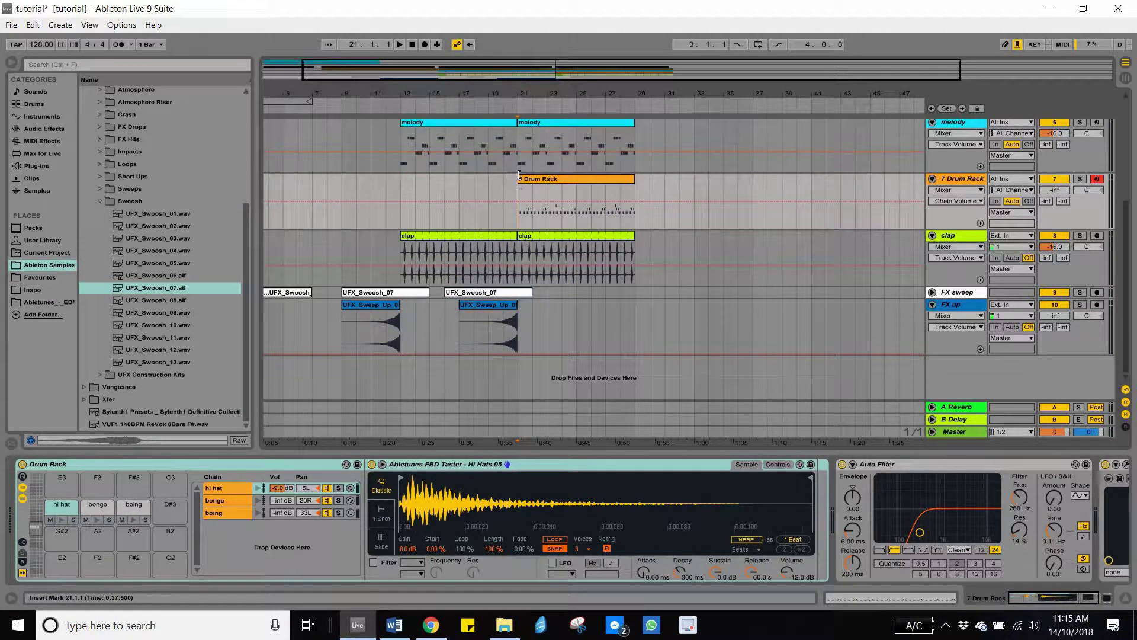
key(Tab)
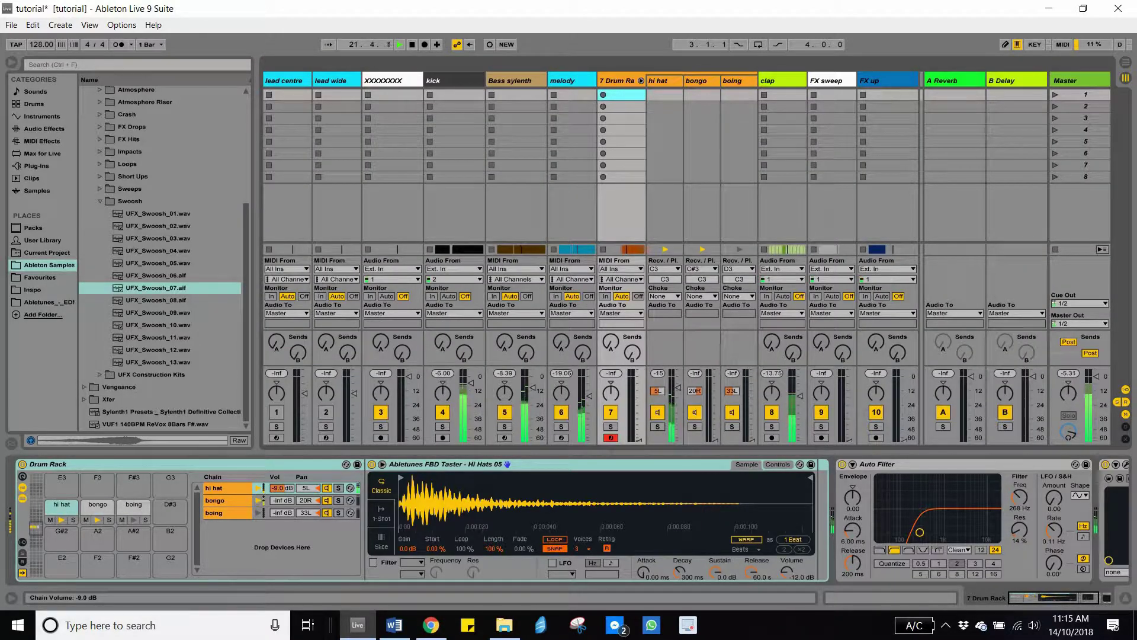
Lower the hi hat chain to -15.6 dB, solo it, and check its playback in Arrangement View.
drag(678, 388, 660, 427)
click(660, 427)
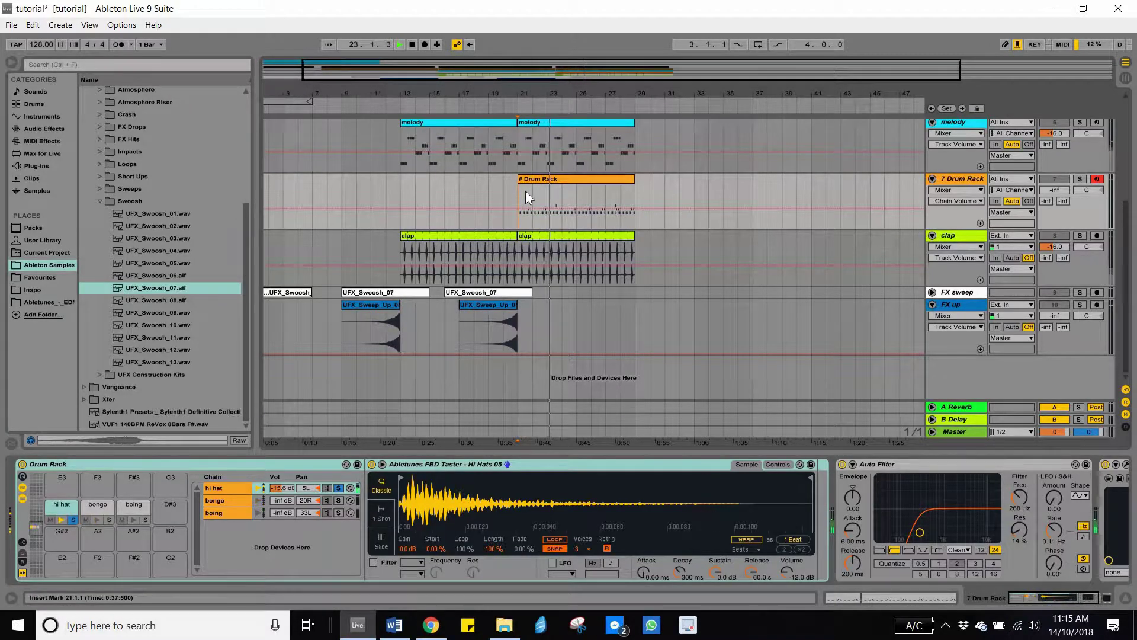
scroll(525, 193, up, 3)
scroll(525, 193, up, 2)
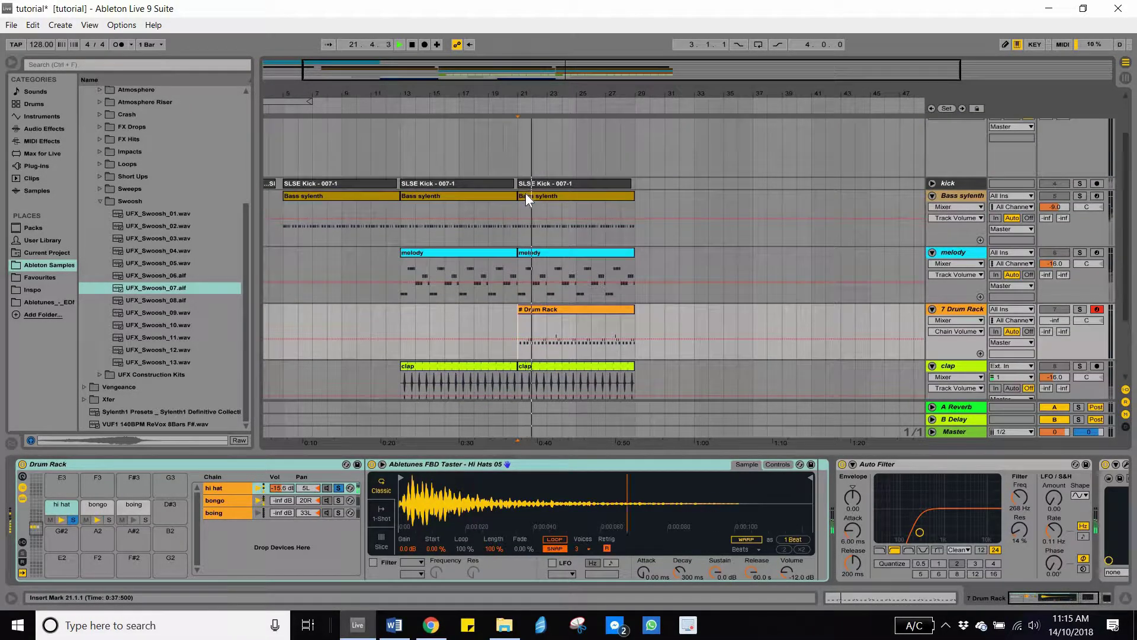
scroll(536, 231, down, 5)
key(space)
key(space)
click(1080, 224)
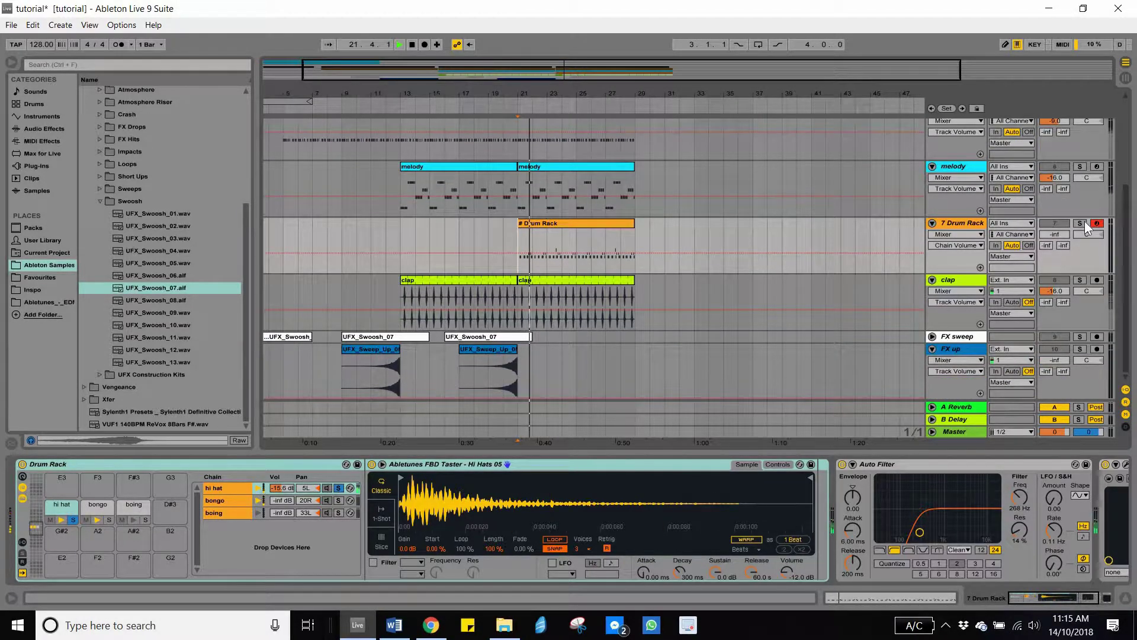
key(Tab)
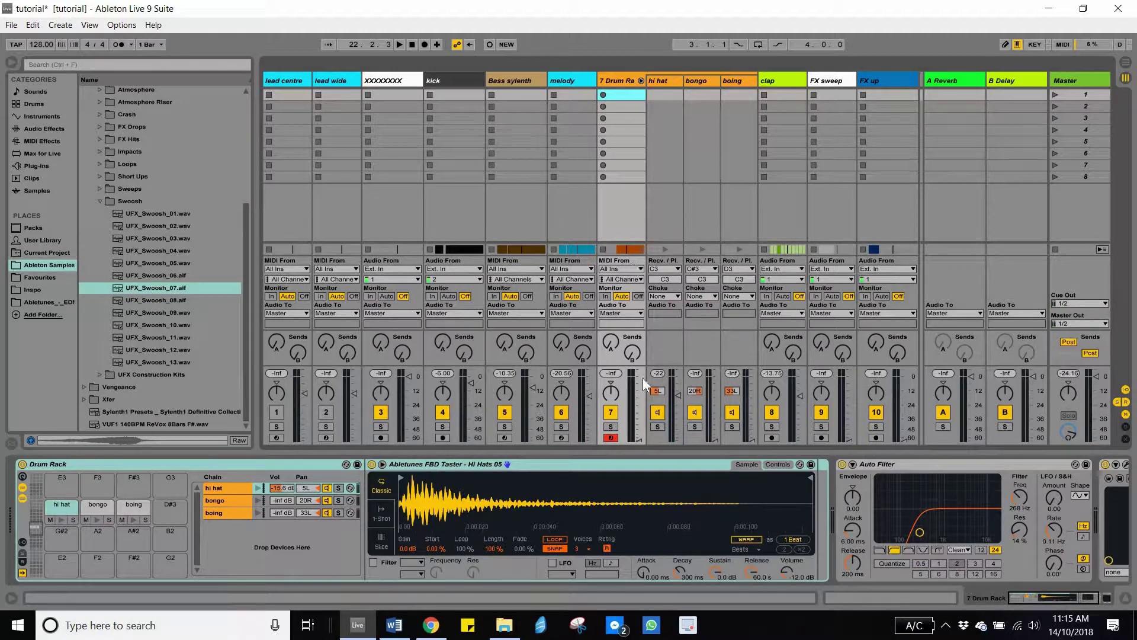
Raise the 7 Drum Rack track's volume to about 0.6 dB and play from bar 21.
click(638, 440)
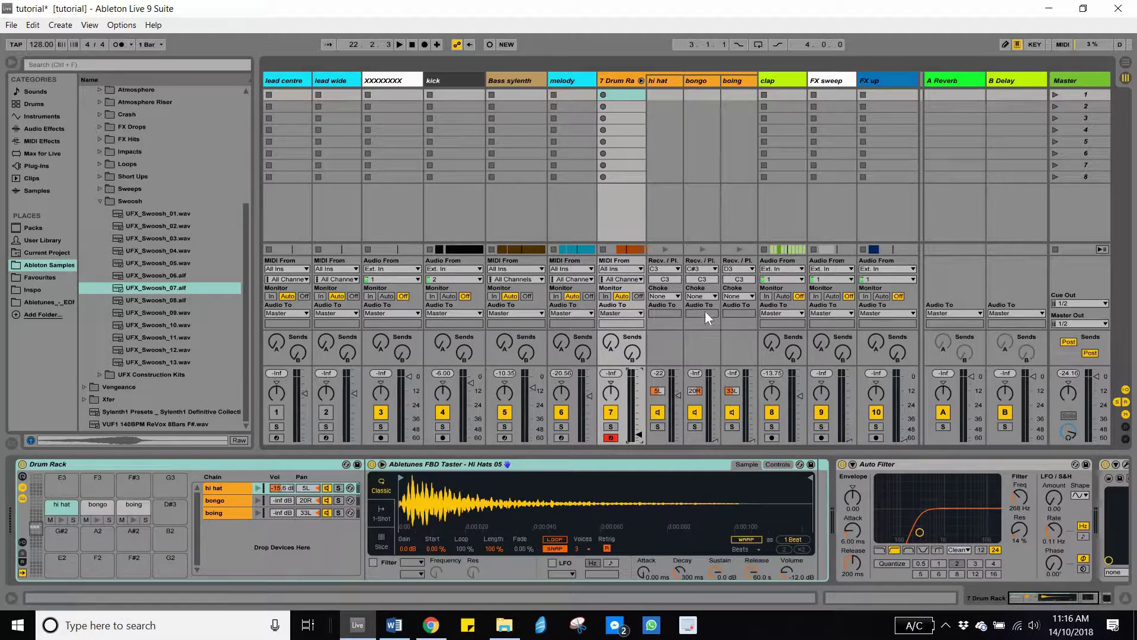
drag(638, 435, 638, 409)
key(space)
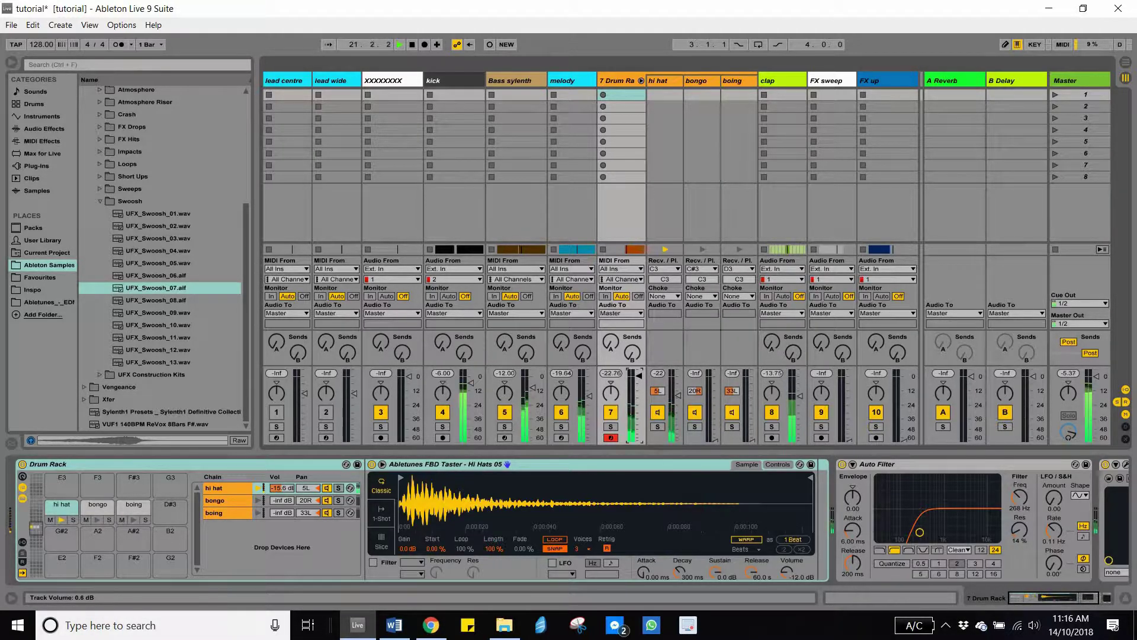
Reset the hi hat chain's volume to -inf dB and raise it during playback to -7 dB.
drag(677, 396, 711, 440)
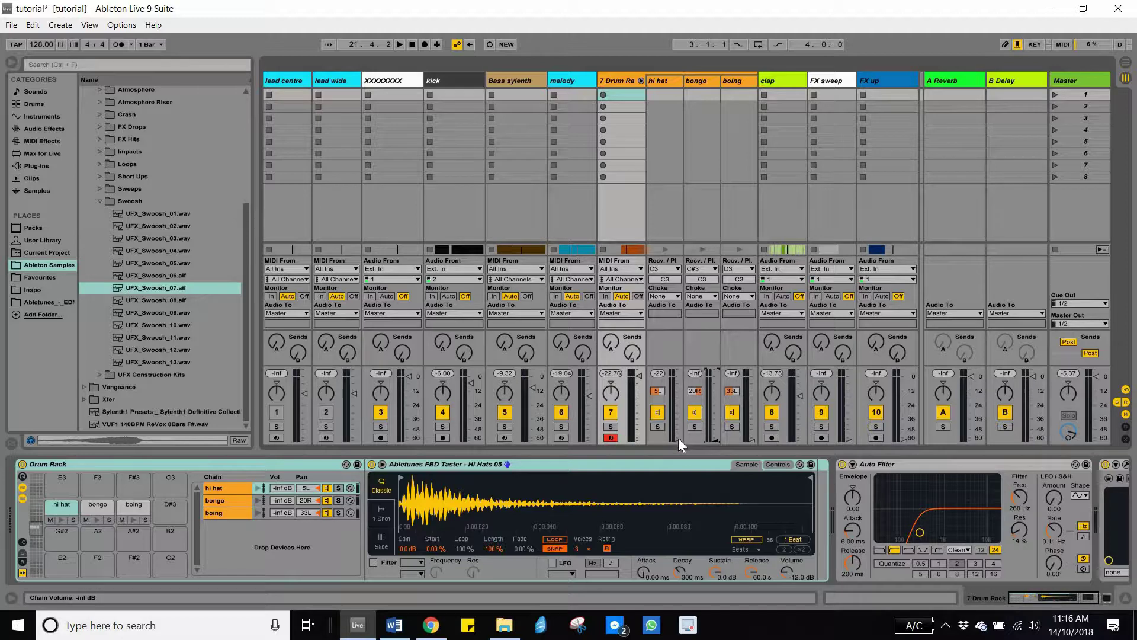
drag(677, 440, 677, 389)
key(Up)
key(Up)
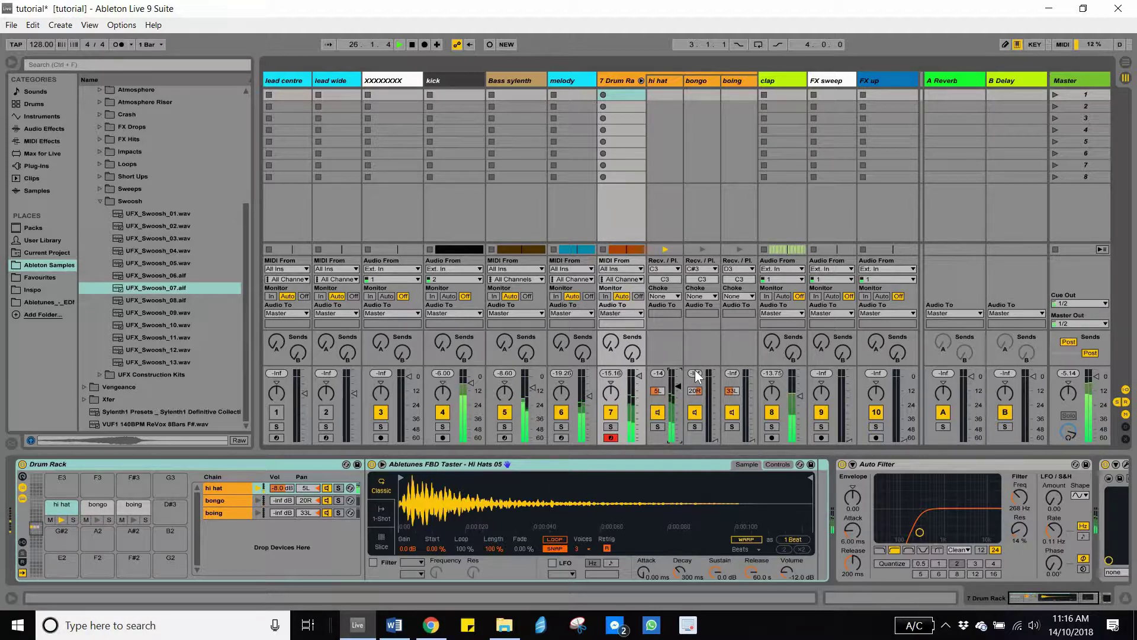
key(Up)
key(space)
Raise the bongo chain's volume to -8 dB, soloing it briefly to check it in the mix.
drag(716, 439, 720, 379)
key(space)
scroll(720, 379, up, 2)
scroll(720, 378, up, 1)
click(694, 426)
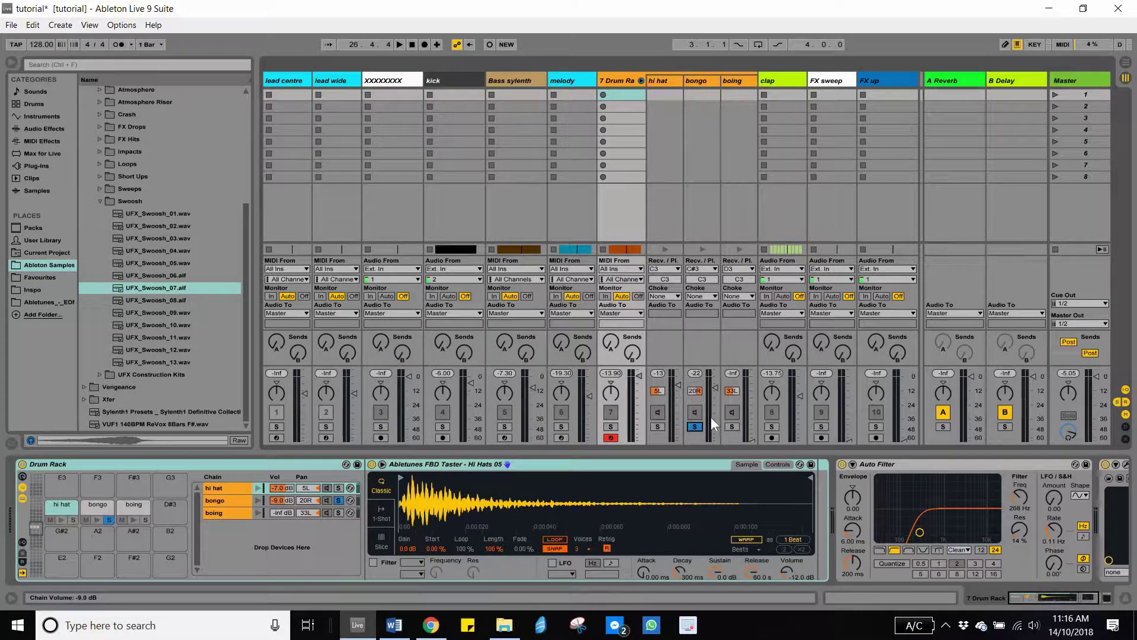
key(space)
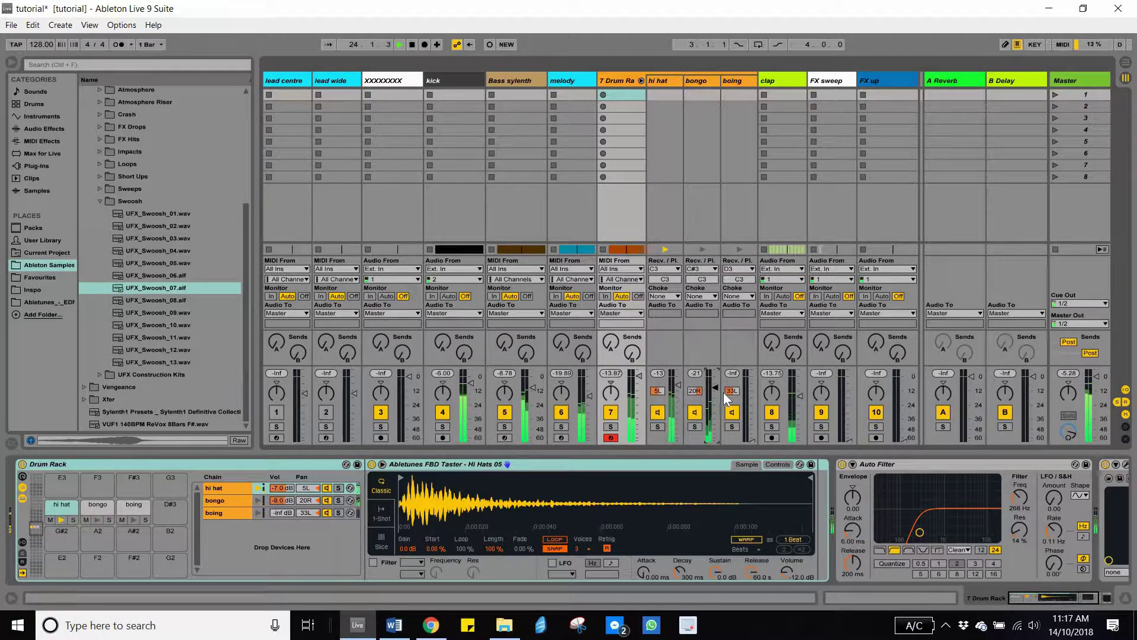
Raise the boing chain's volume from silence during playback and settle it at -19 dB in the mix.
key(space)
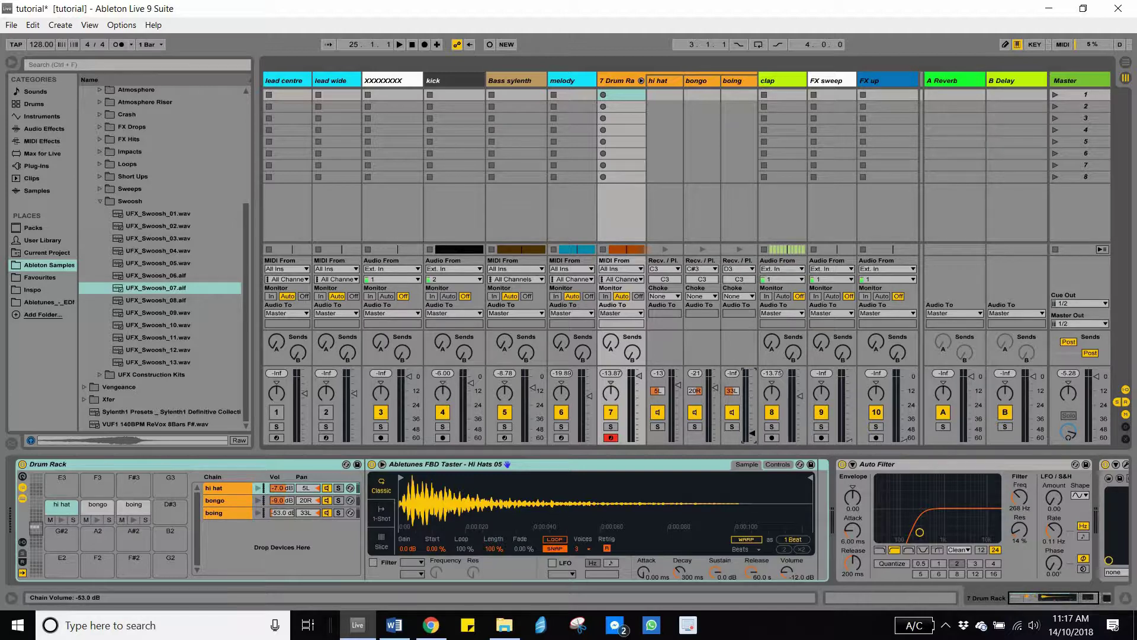
key(space)
drag(281, 512, 281, 495)
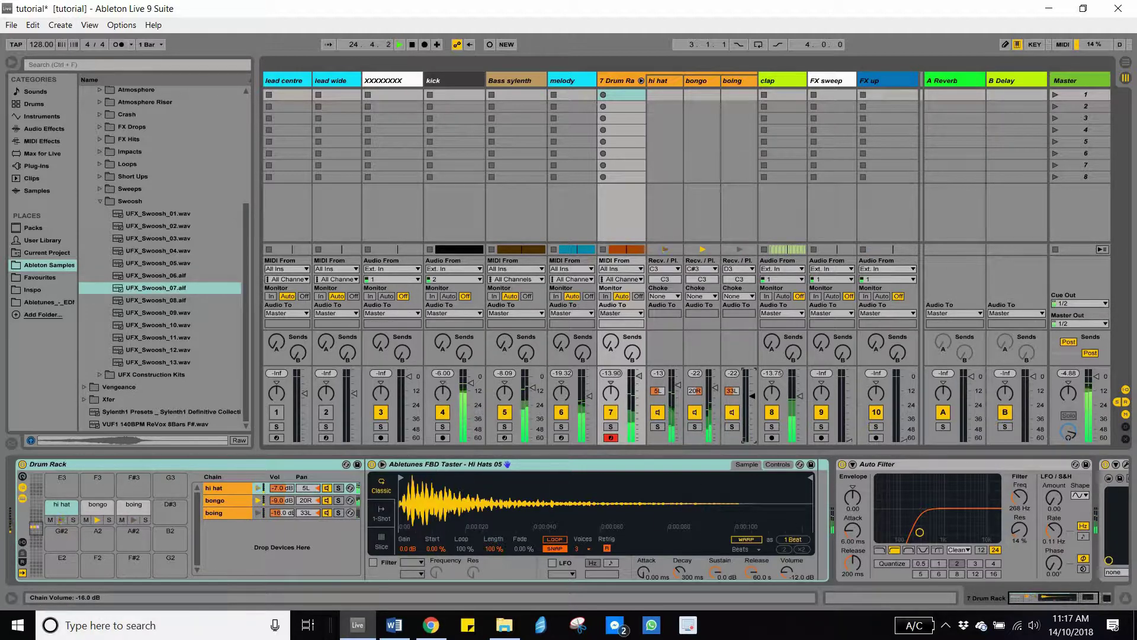
drag(752, 394, 752, 392)
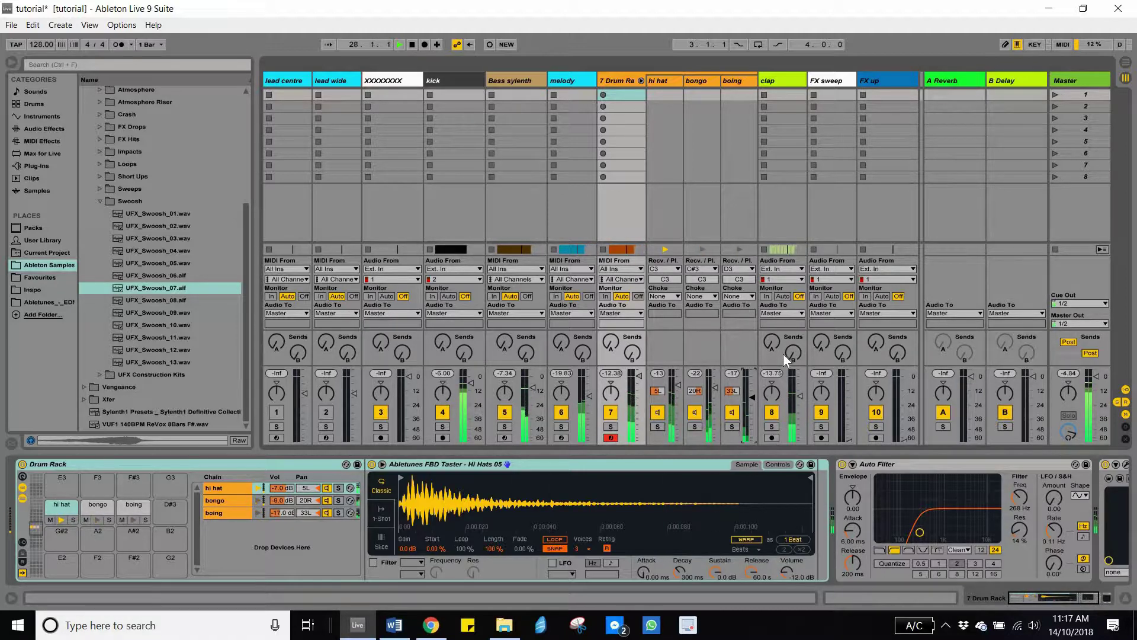
key(space)
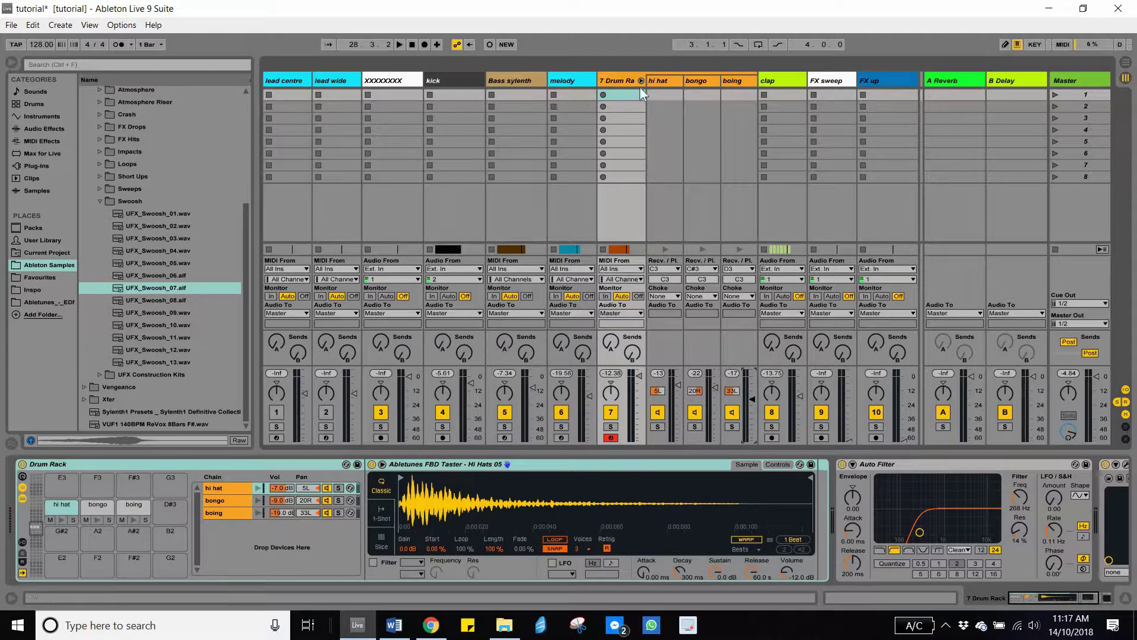
Fold the 7 Drum Rack track's chains and review the kick, Bass sylenth, clap and melody tracks in turn.
key(u)
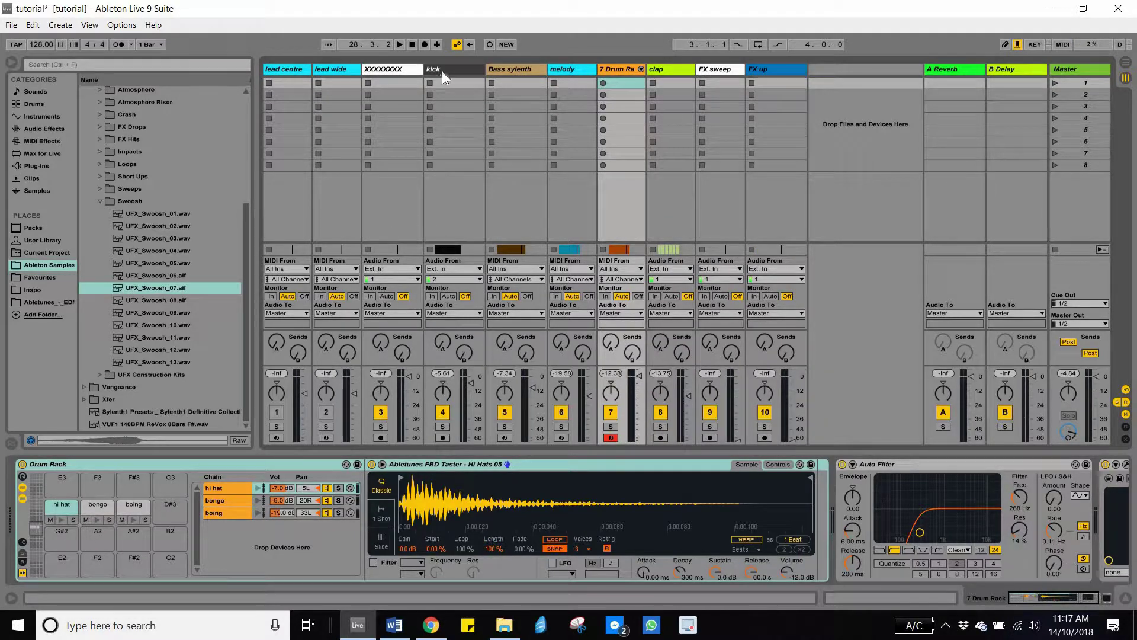
click(464, 74)
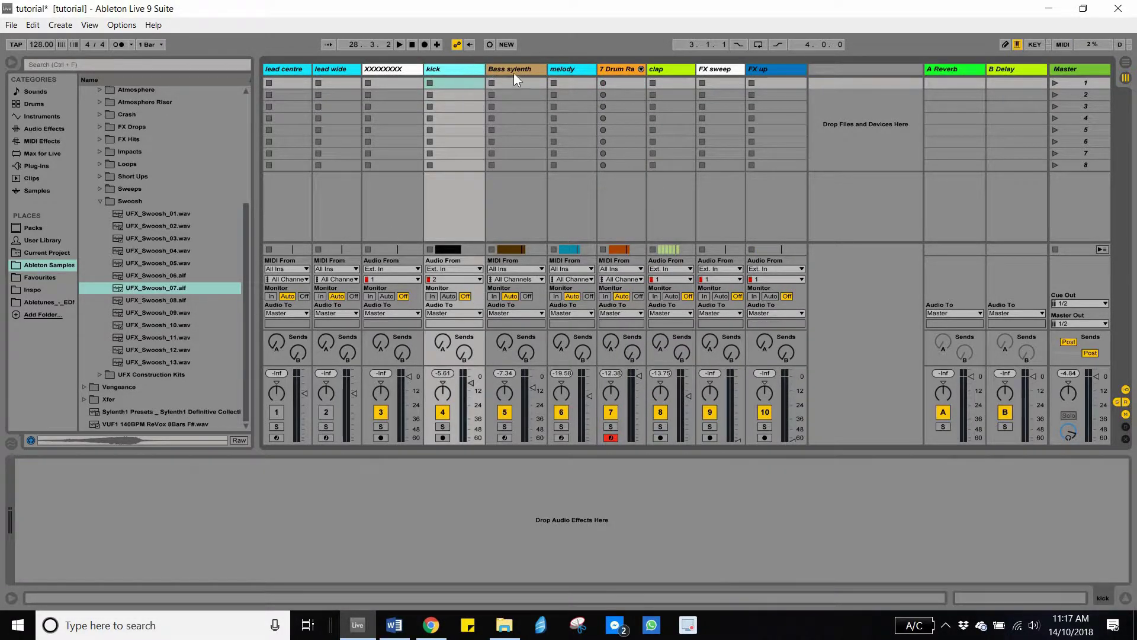
click(535, 71)
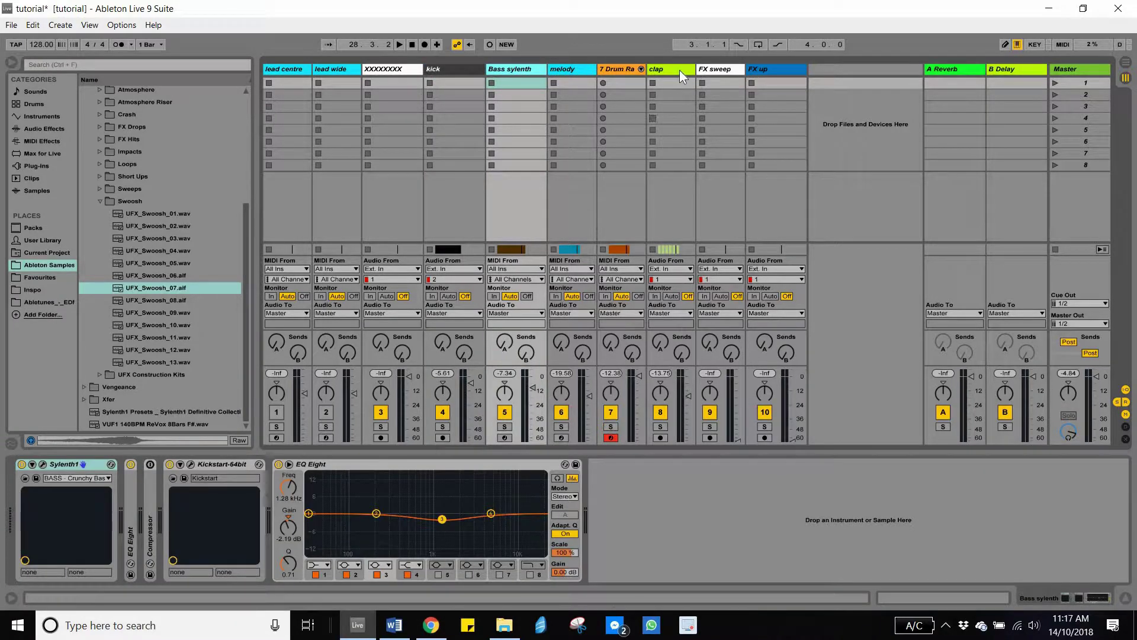
click(680, 70)
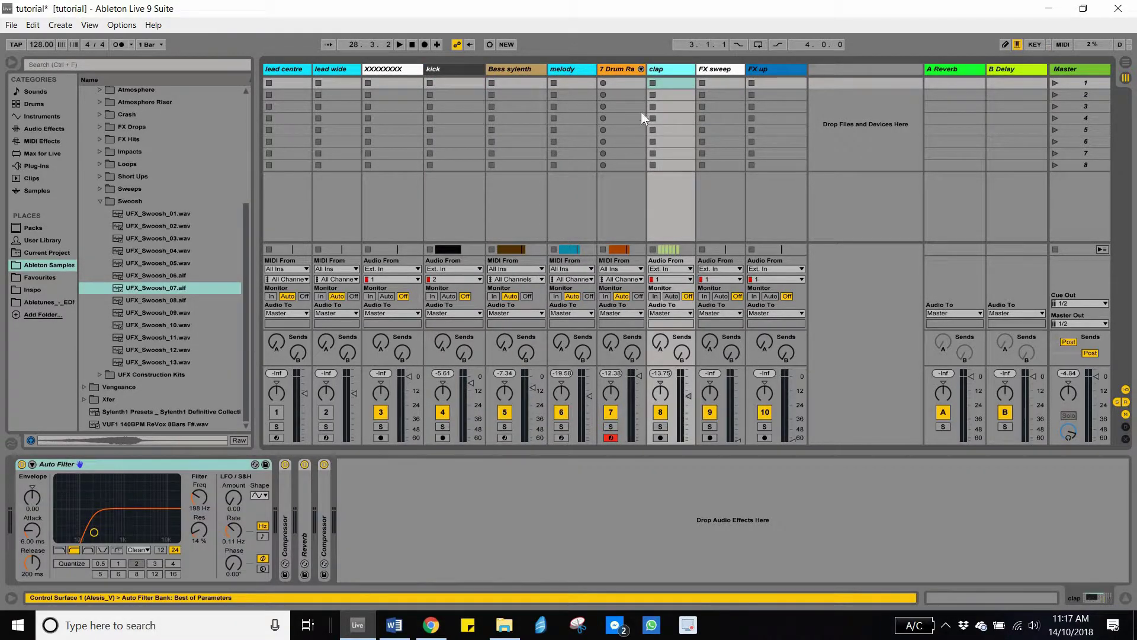
click(571, 69)
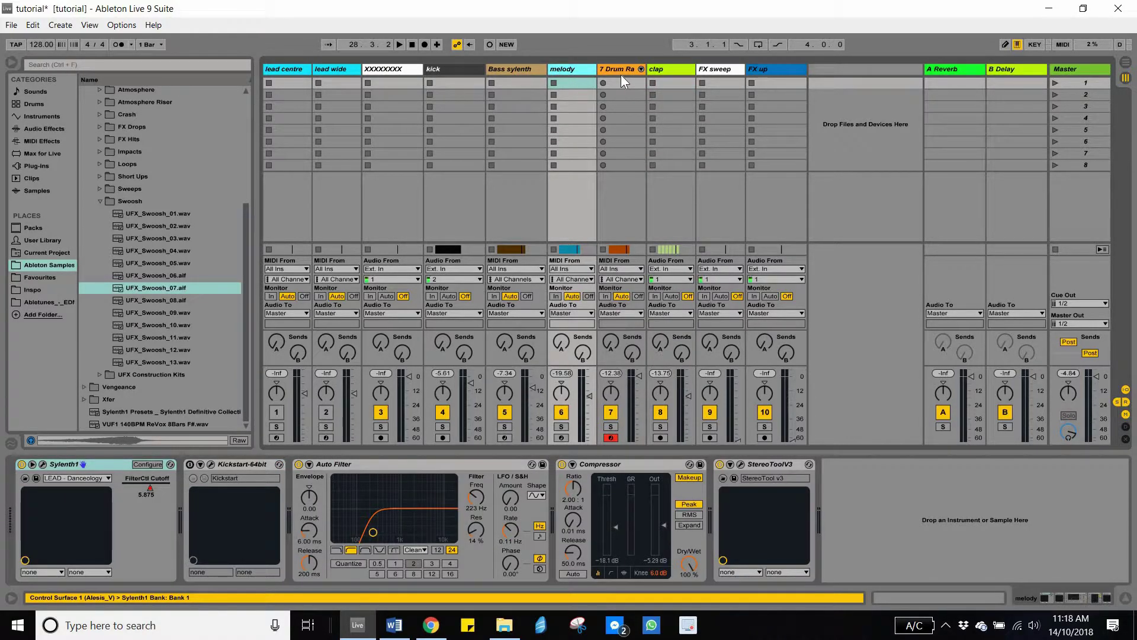